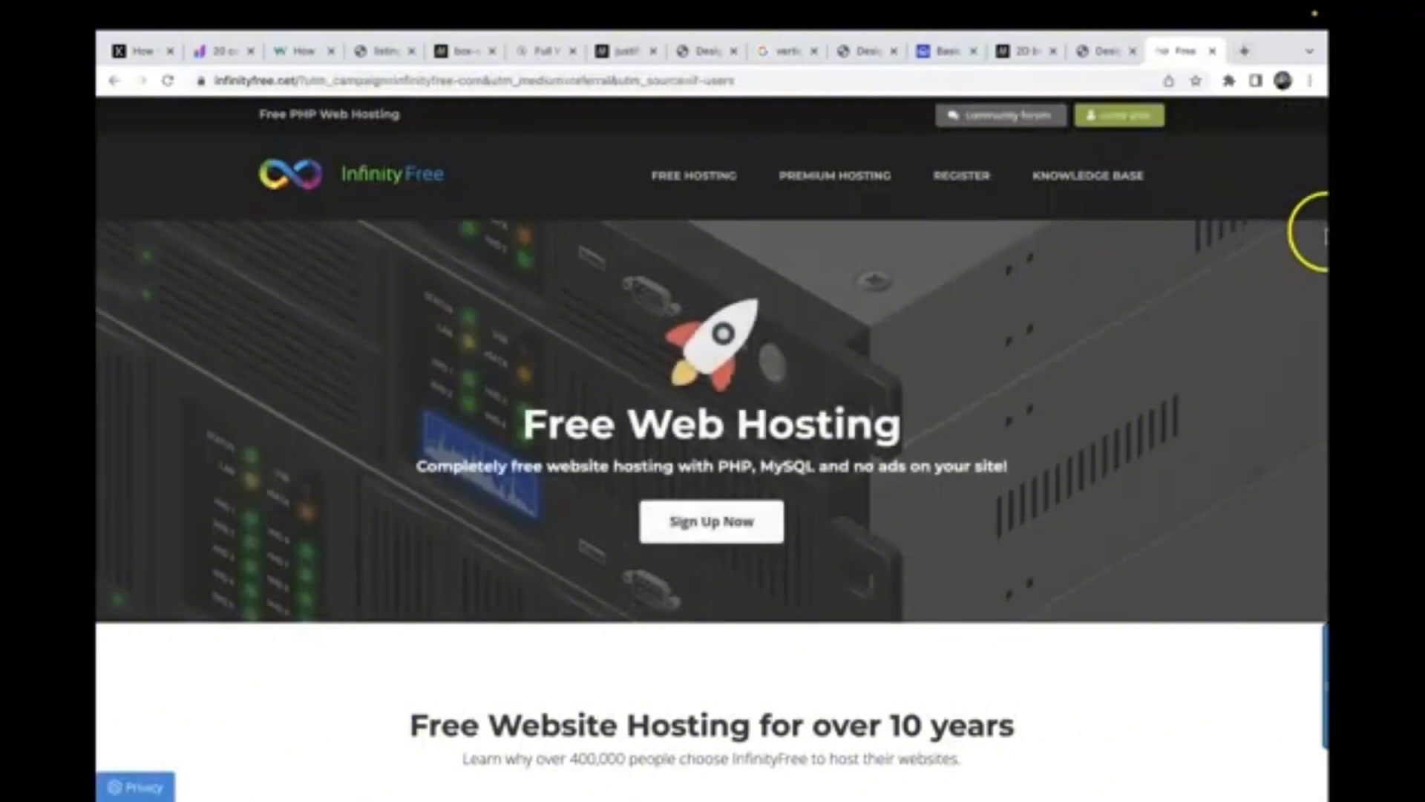
Go from the InfinityFree homepage to the Client Area login page.
{"action": "left_click", "coordinate": [1099, 118]}
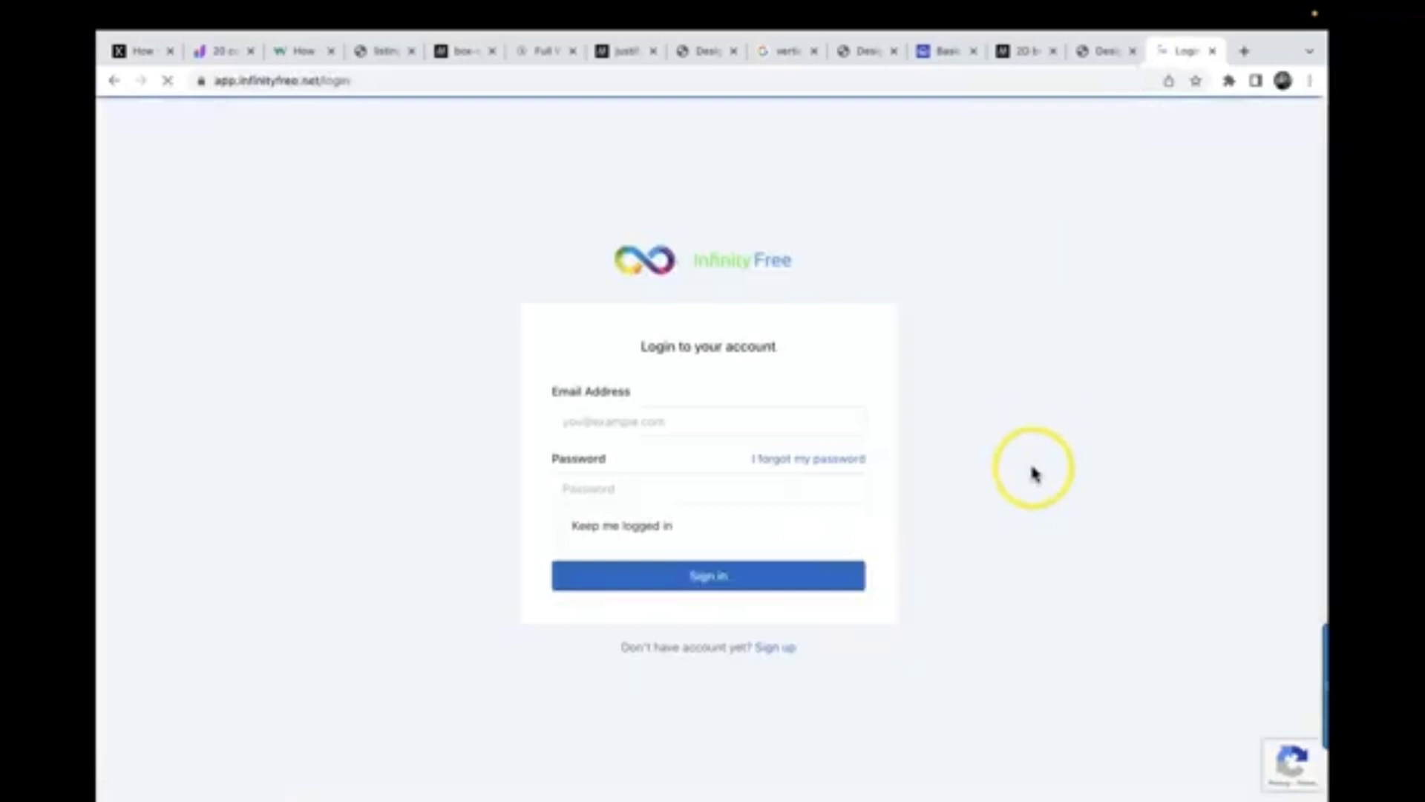
Sign up with the 'ricopa' email and a password, then reload after email verification.
{"action": "left_click", "coordinate": [776, 648]}
{"action": "left_click", "coordinate": [728, 381]}
{"action": "key", "text": "ctrl+v"}
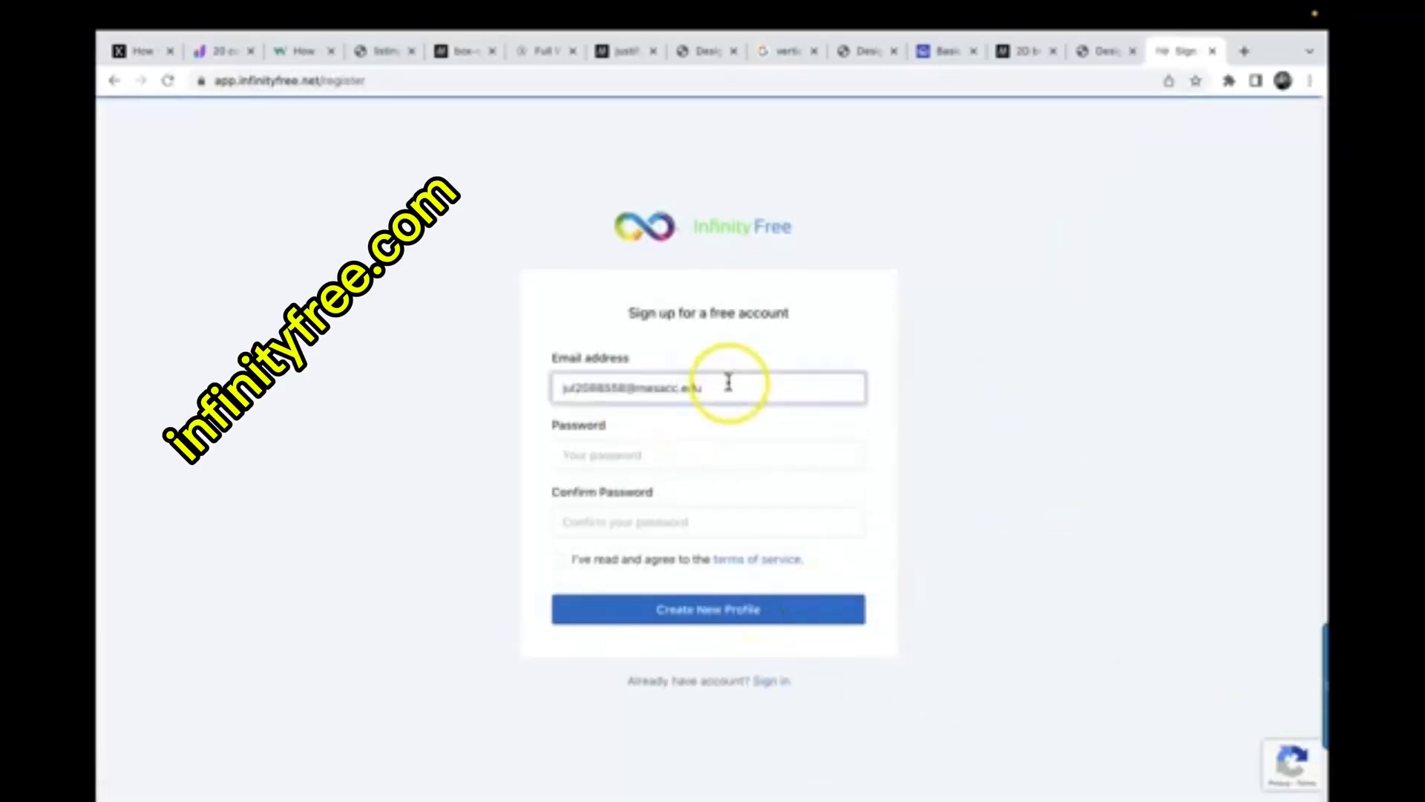
{"action": "key", "text": "BackSpace"}
{"action": "key", "text": "BackSpace"}
{"action": "key", "text": "BackSpace"}
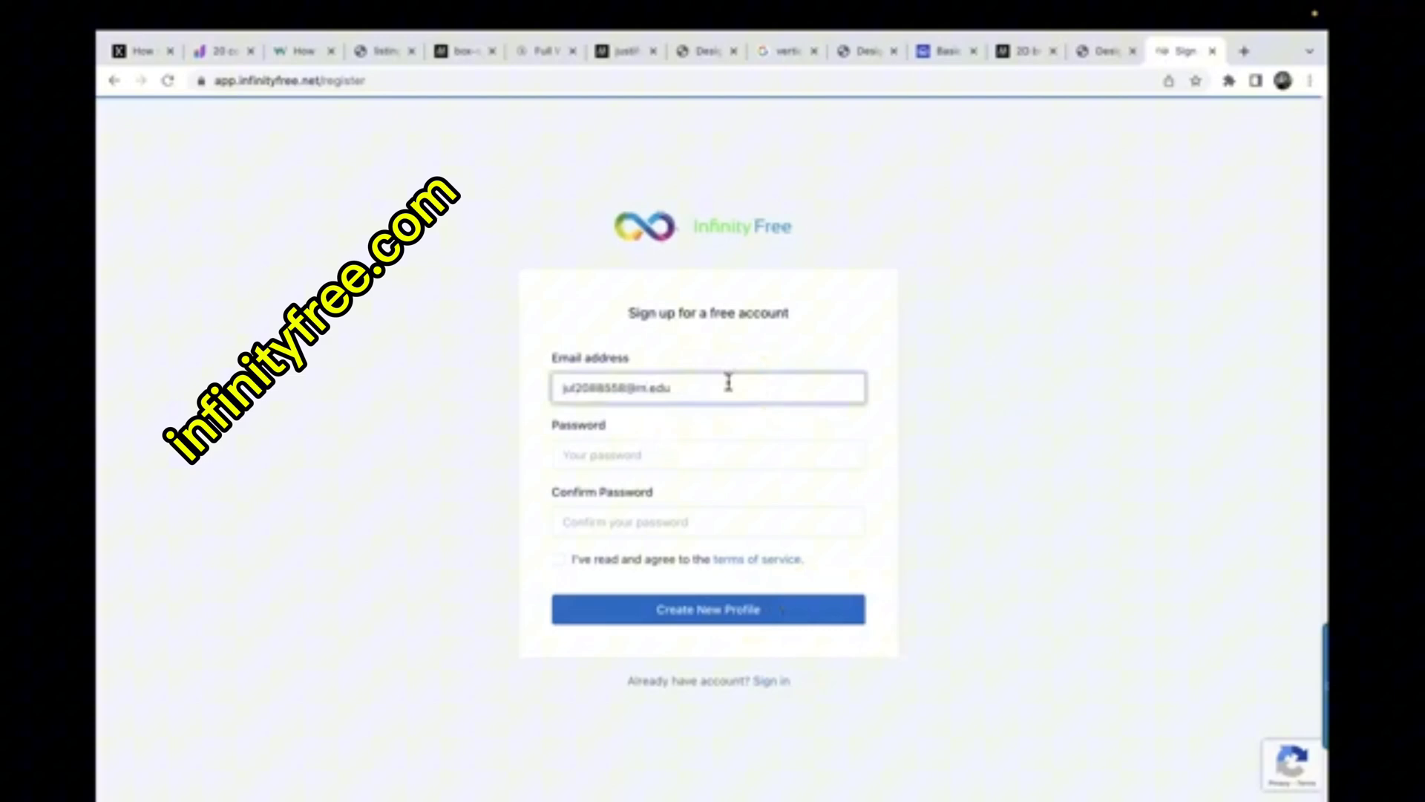
{"action": "type", "text": "ricopa"}
{"action": "key", "text": "Tab"}
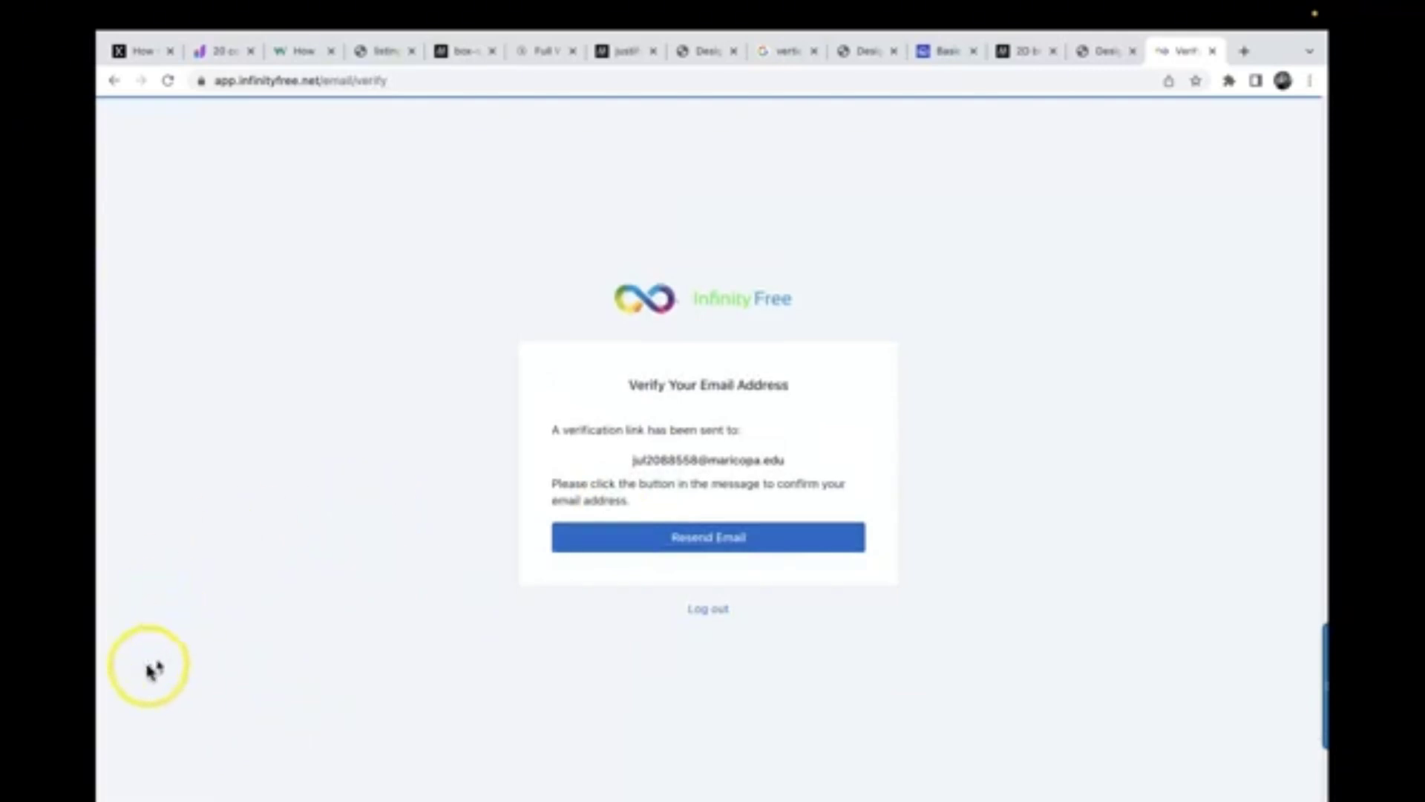
{"action": "left_click", "coordinate": [166, 83]}
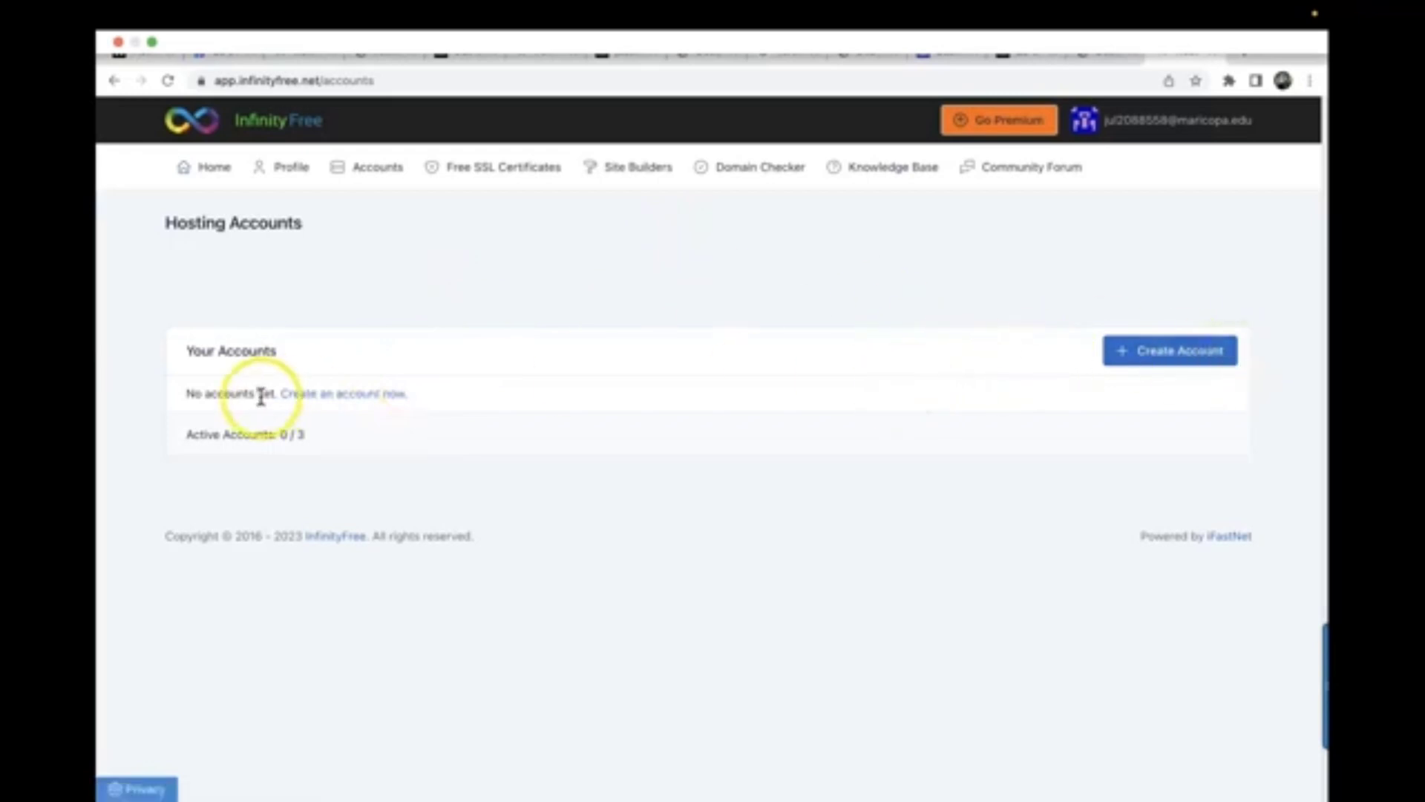
Start a new hosting account on a free subdomain with the lovestoblog.com extension.
{"action": "left_click", "coordinate": [344, 407]}
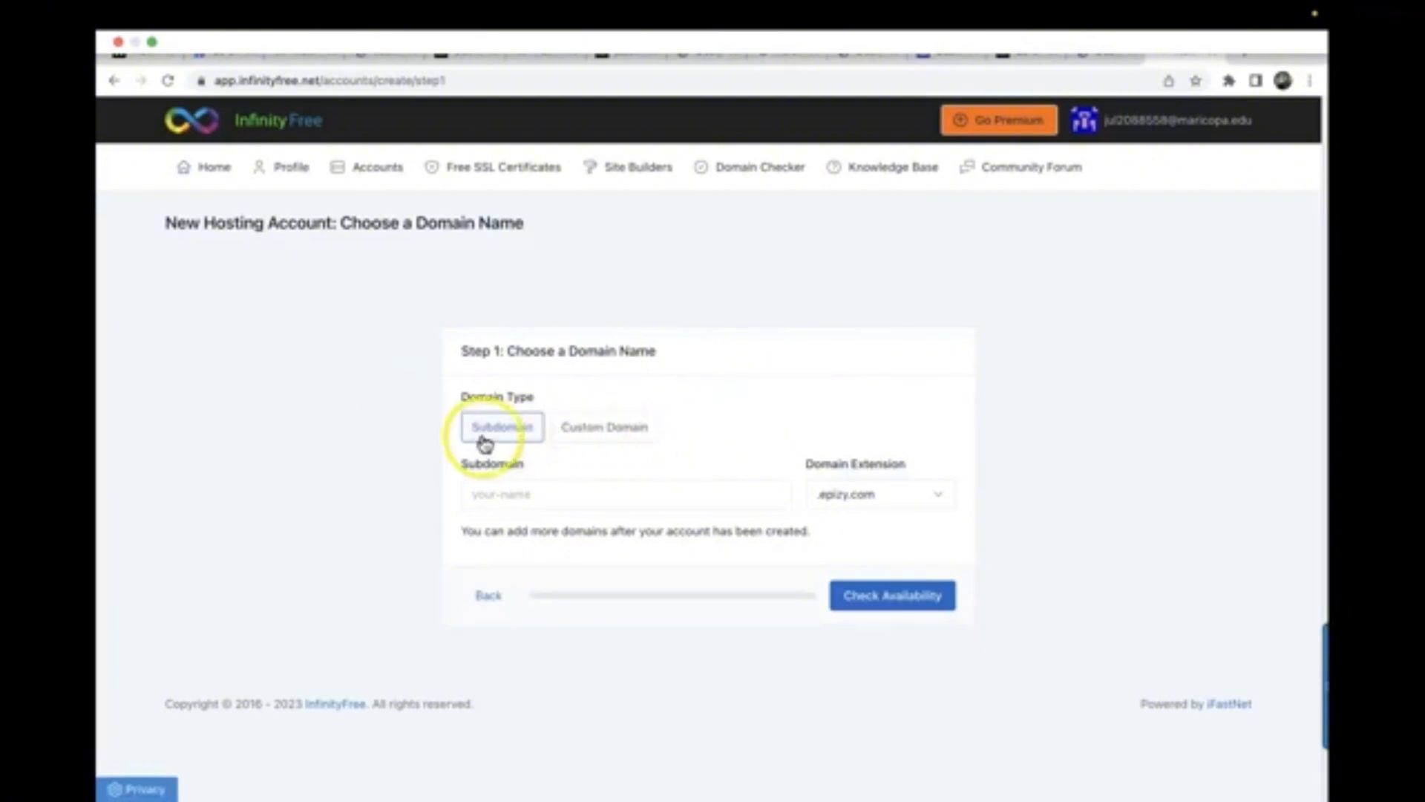
{"action": "left_click", "coordinate": [632, 429]}
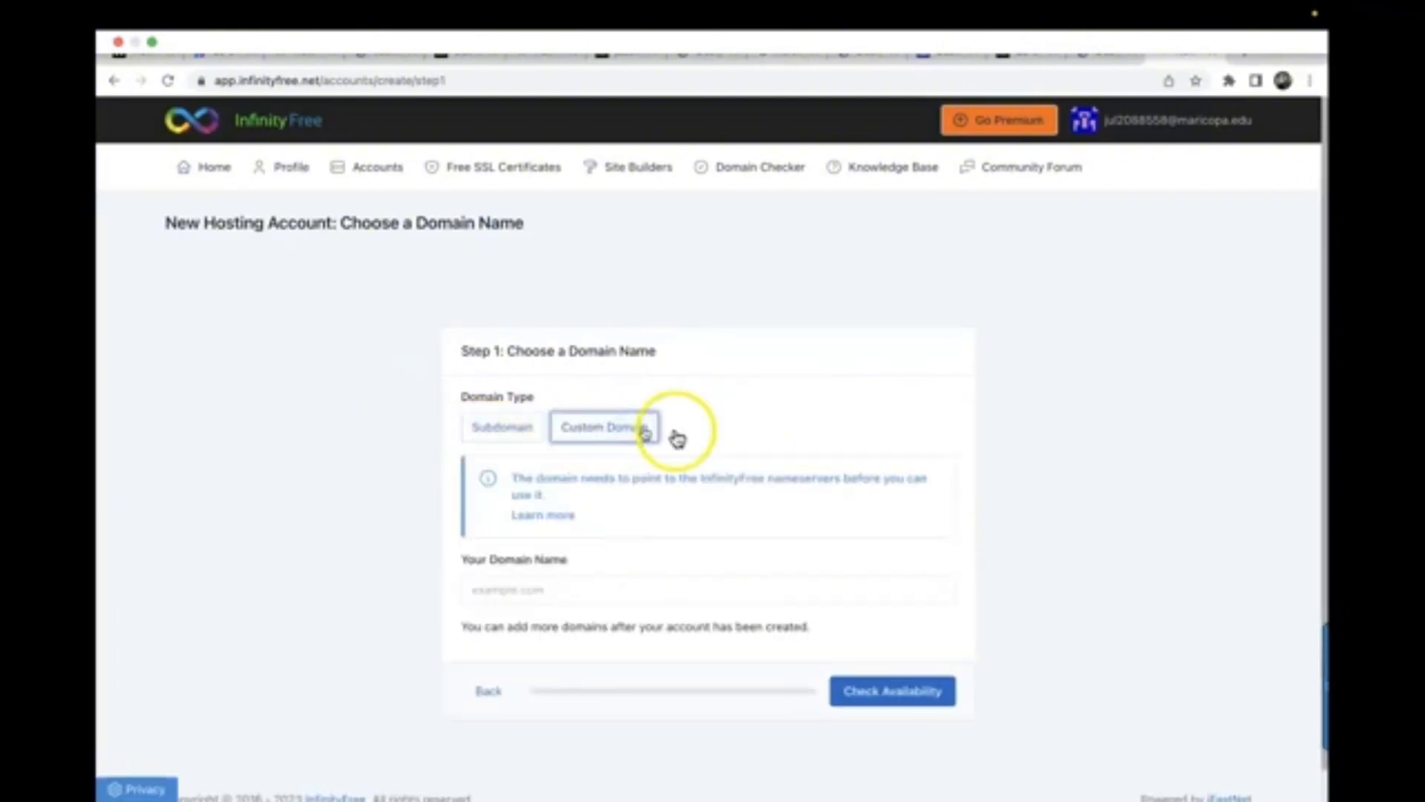
{"action": "left_click", "coordinate": [481, 444]}
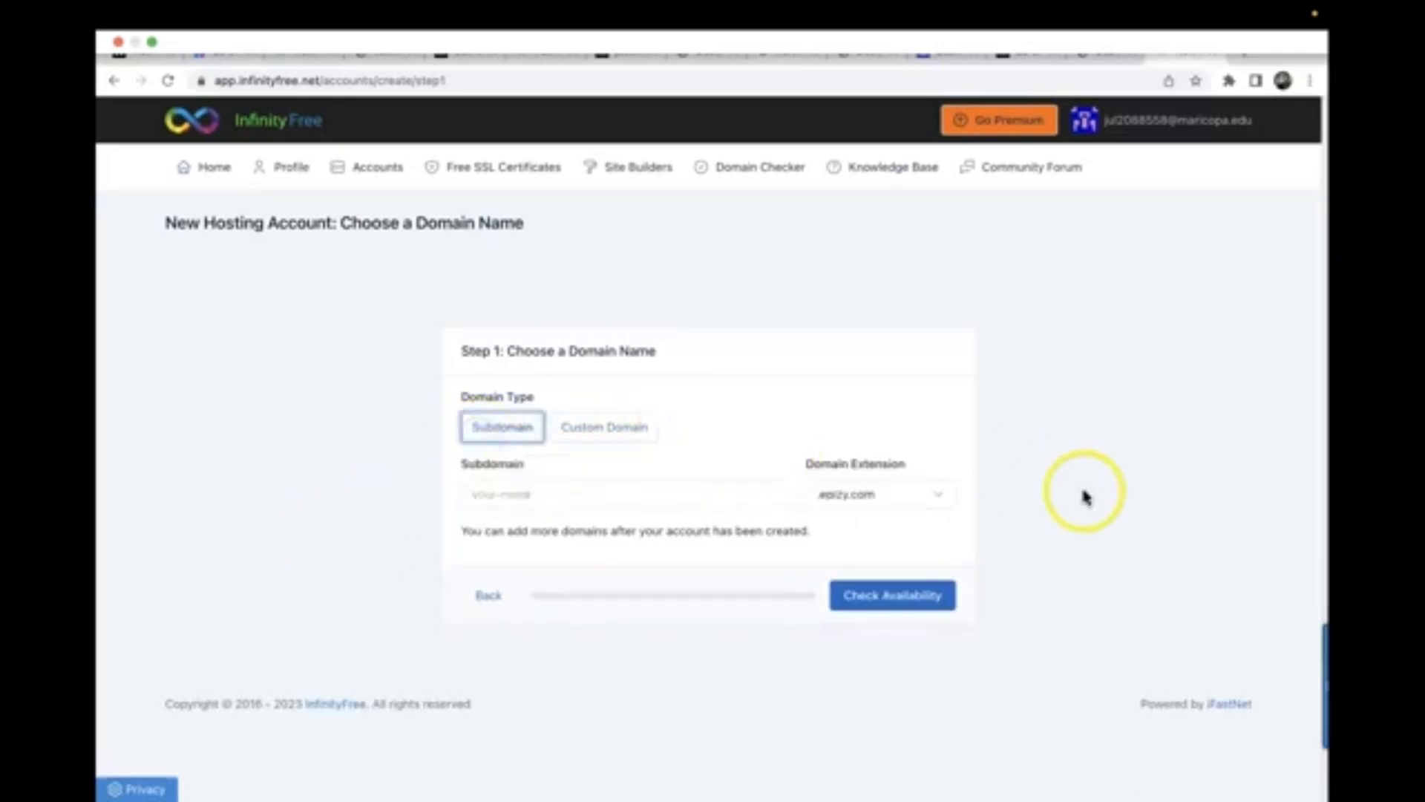
{"action": "left_click", "coordinate": [883, 494]}
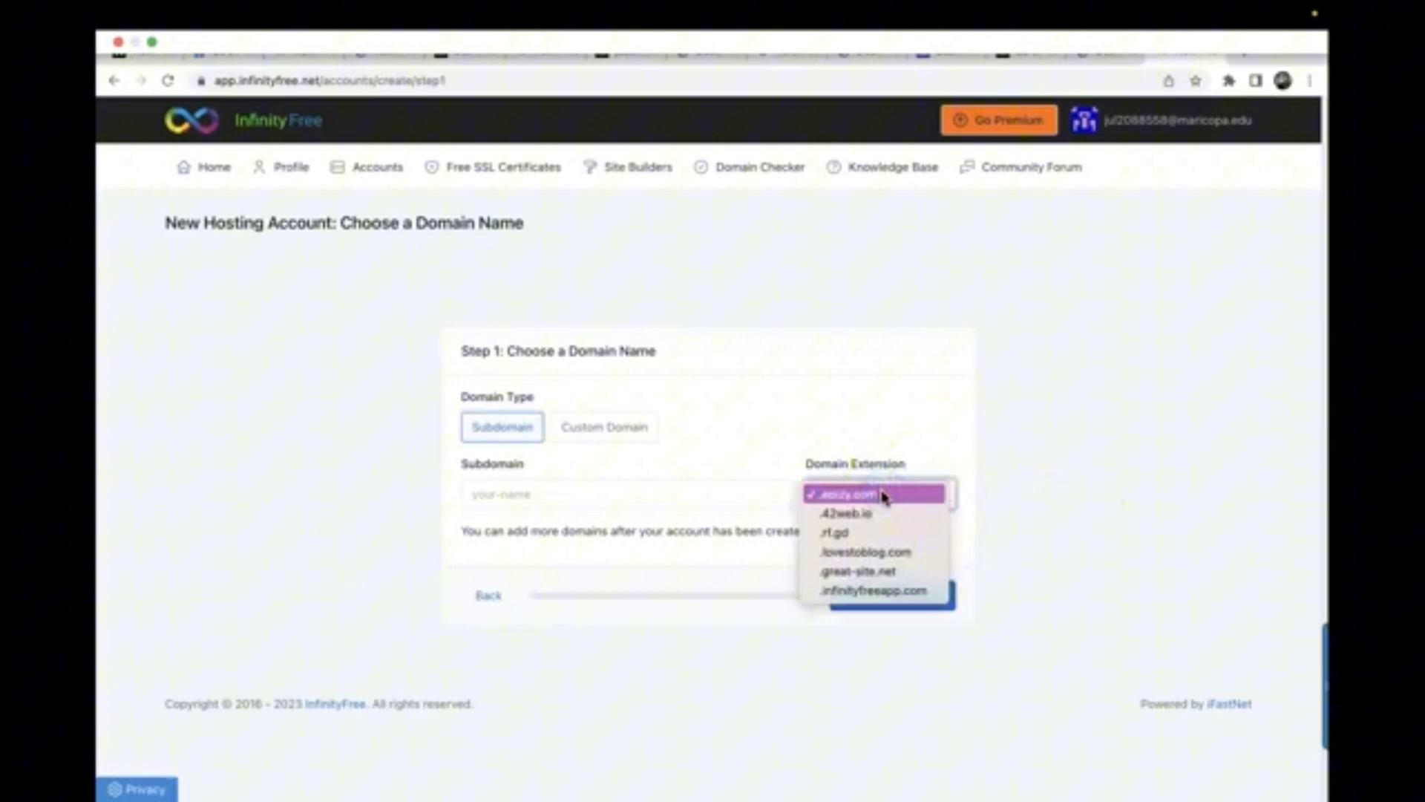
{"action": "left_click", "coordinate": [888, 555]}
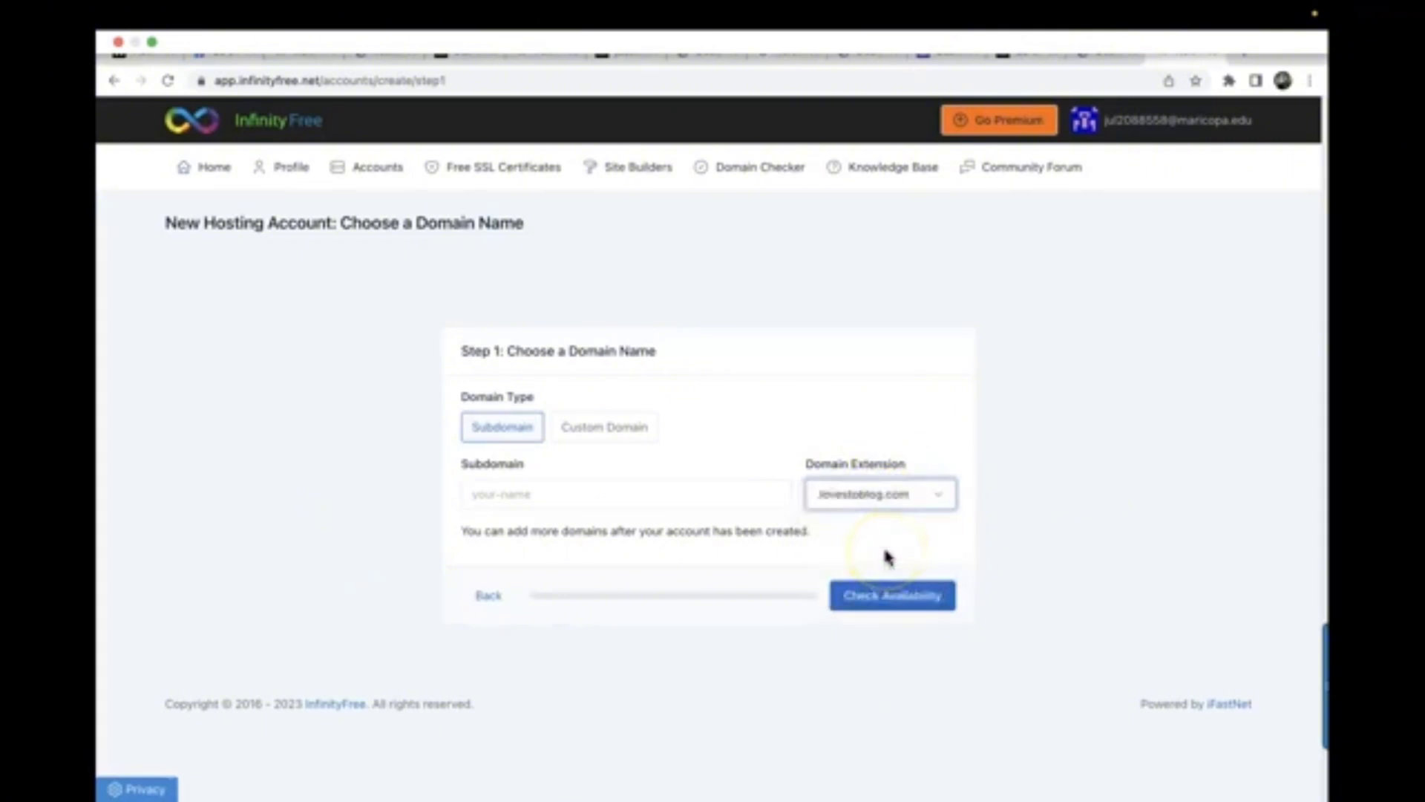
Enter 'designjouleswebdev' as the subdomain and check its availability.
{"action": "left_click", "coordinate": [602, 491]}
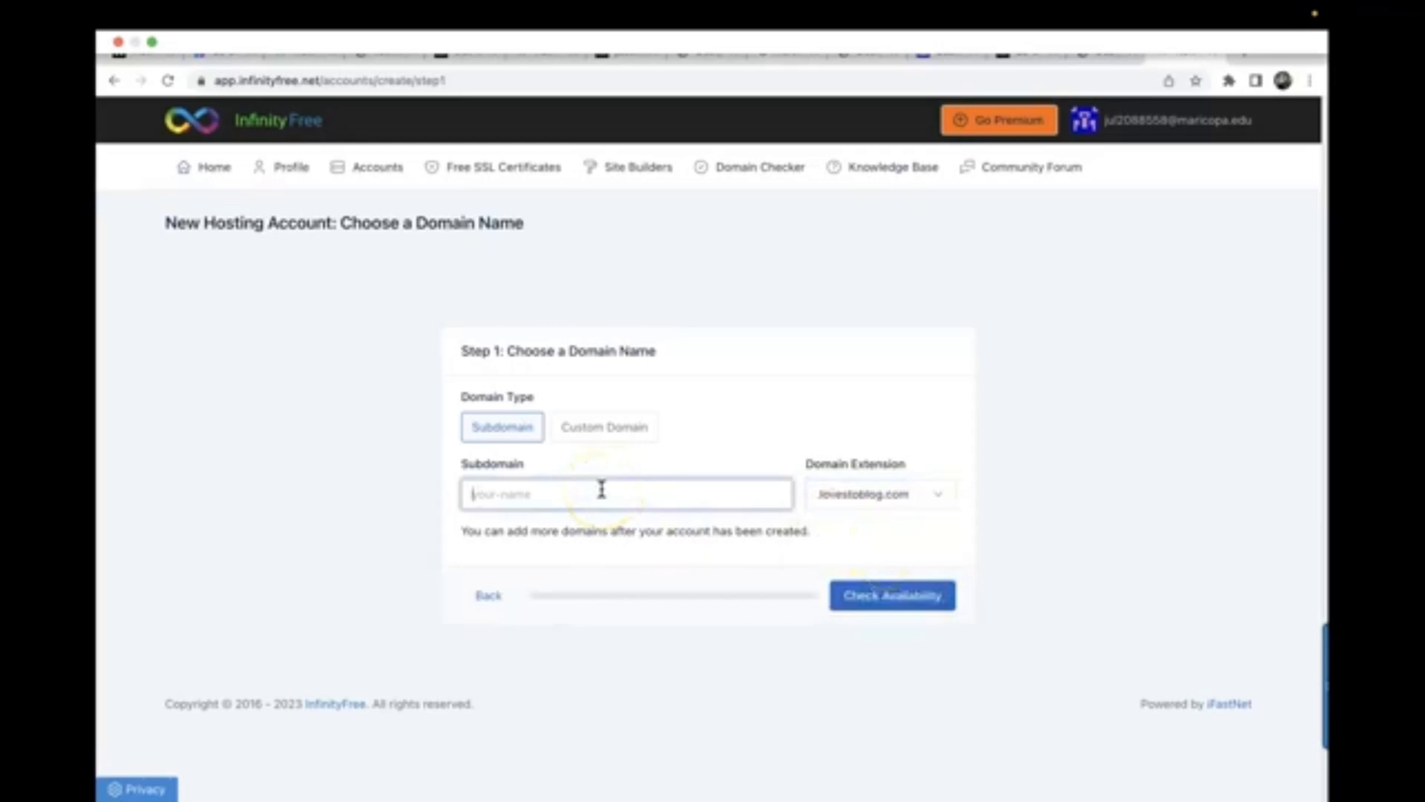
{"action": "type", "text": "designjouleswebdev"}
{"action": "left_click", "coordinate": [878, 594]}
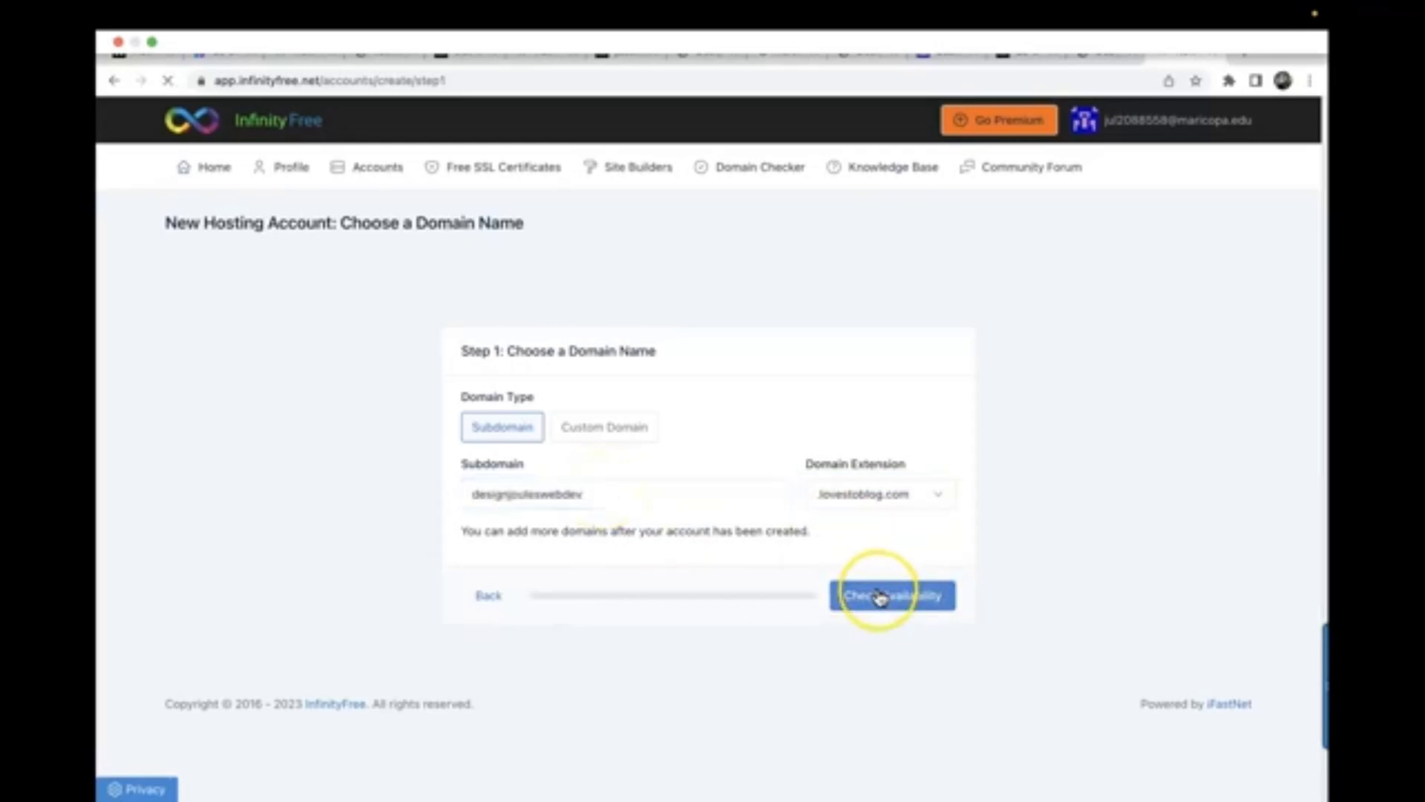
Set an account password for designjouleswebdev.lovestoblog.com and create the hosting account.
{"action": "scroll", "coordinate": [879, 597], "scroll_direction": "down", "scroll_amount": 3}
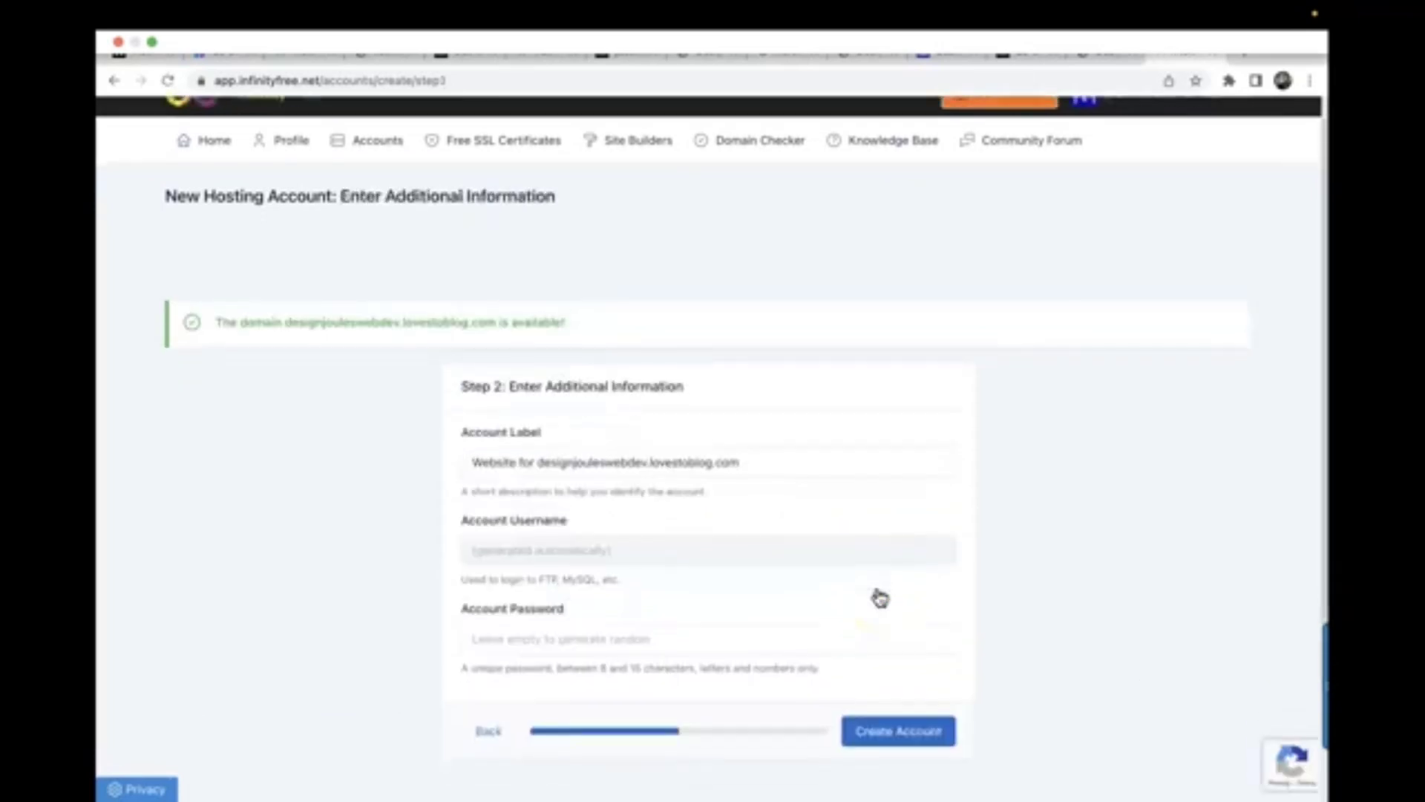
{"action": "left_click_drag", "start_coordinate": [619, 528], "coordinate": [664, 490]}
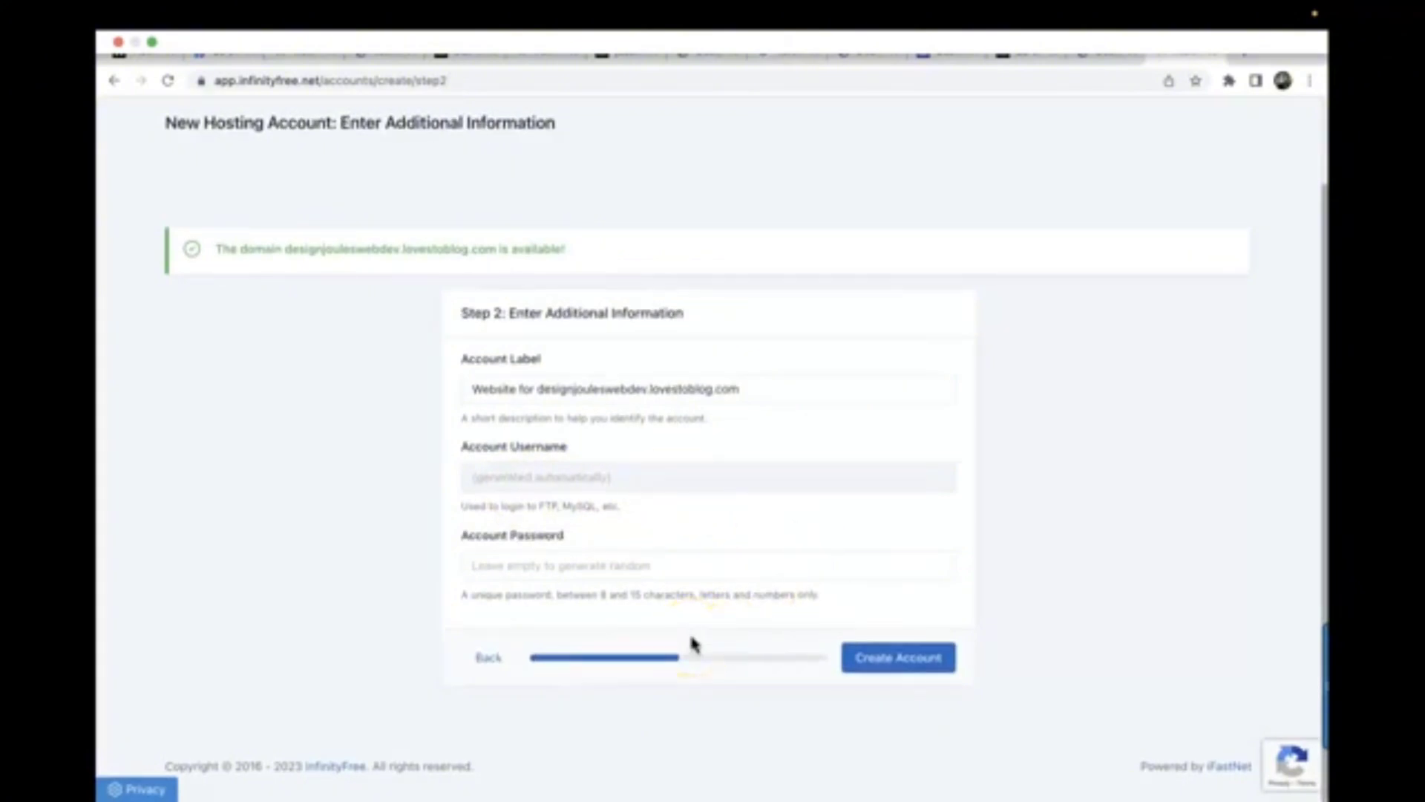
{"action": "left_click", "coordinate": [544, 548]}
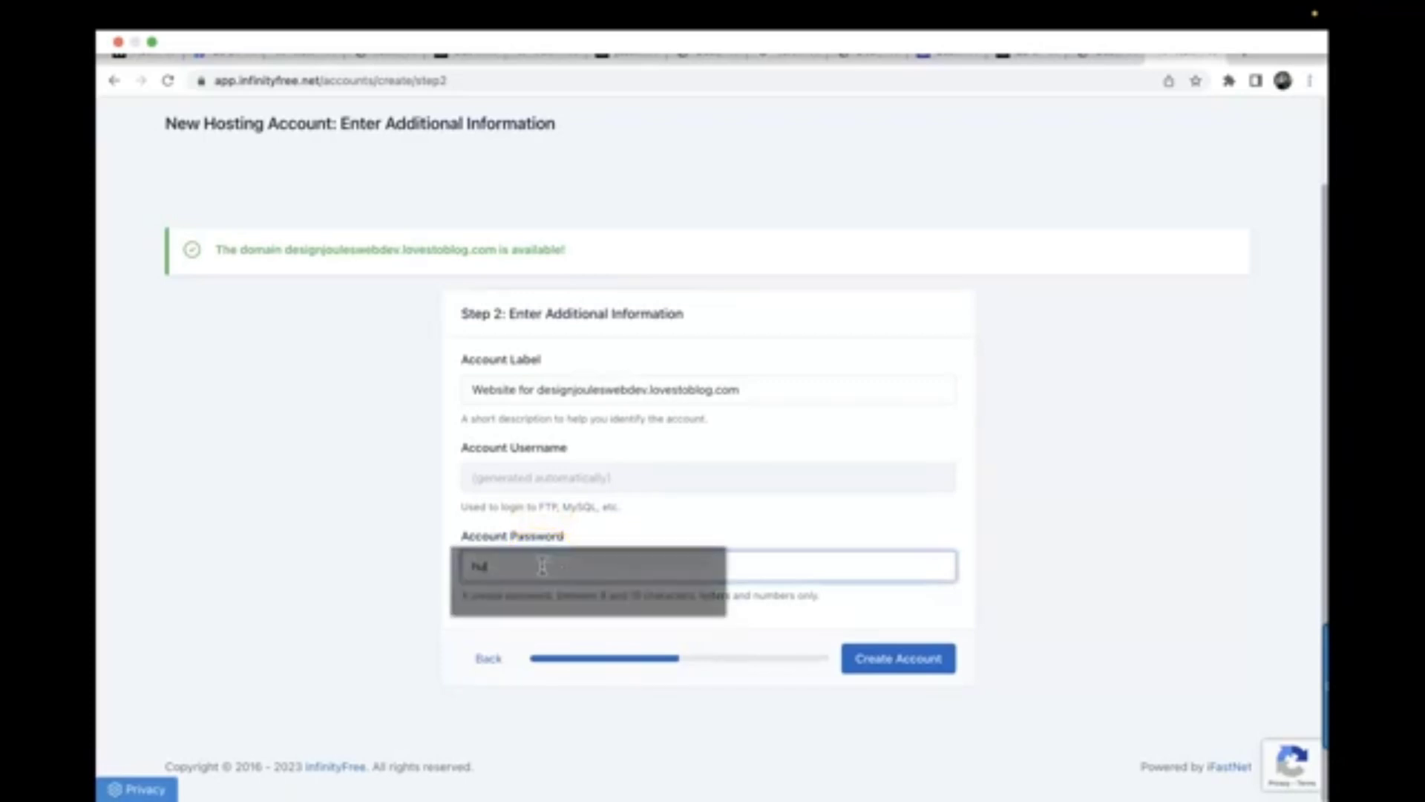
{"action": "left_click", "coordinate": [893, 663]}
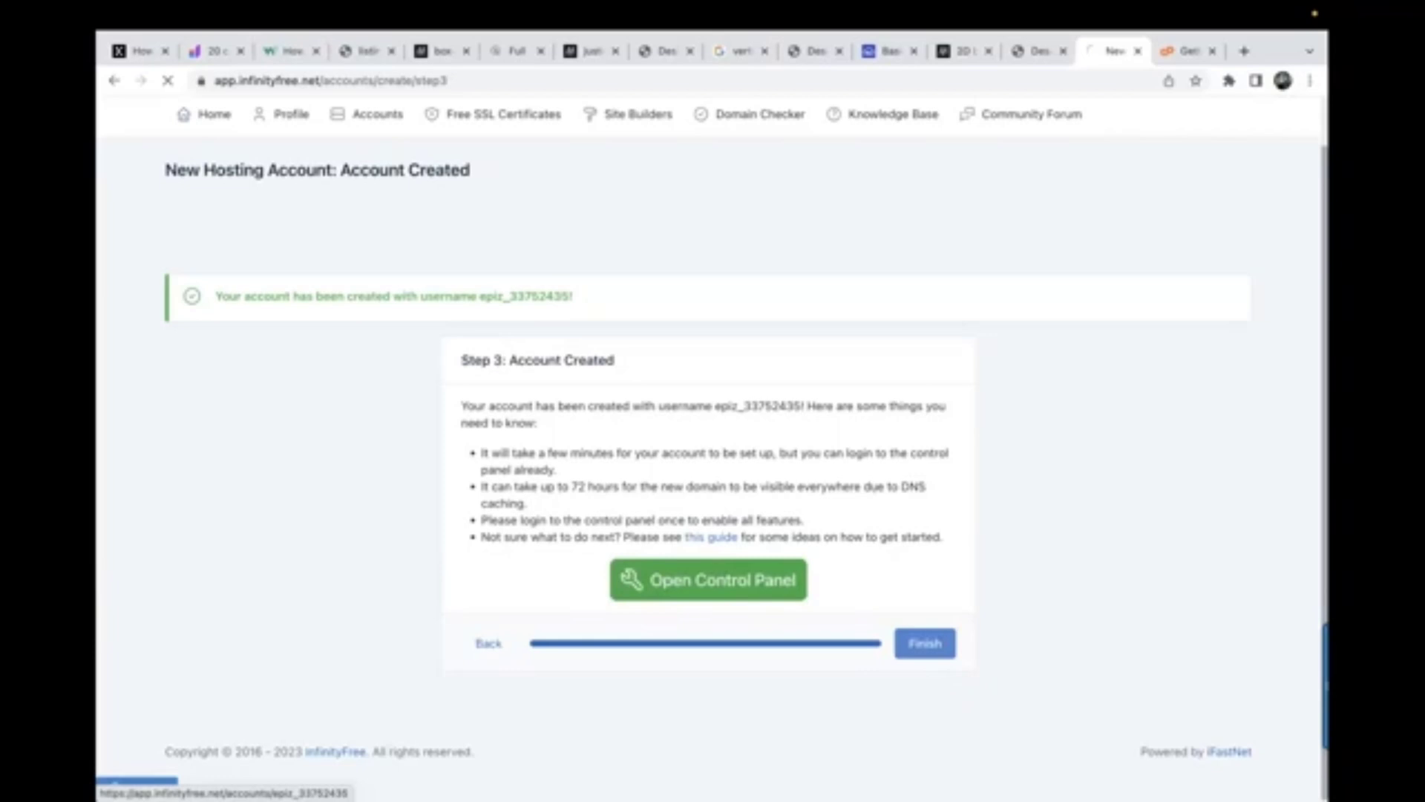
Open the new account's details page and scroll down to its File Manager button.
{"action": "left_click", "coordinate": [924, 647]}
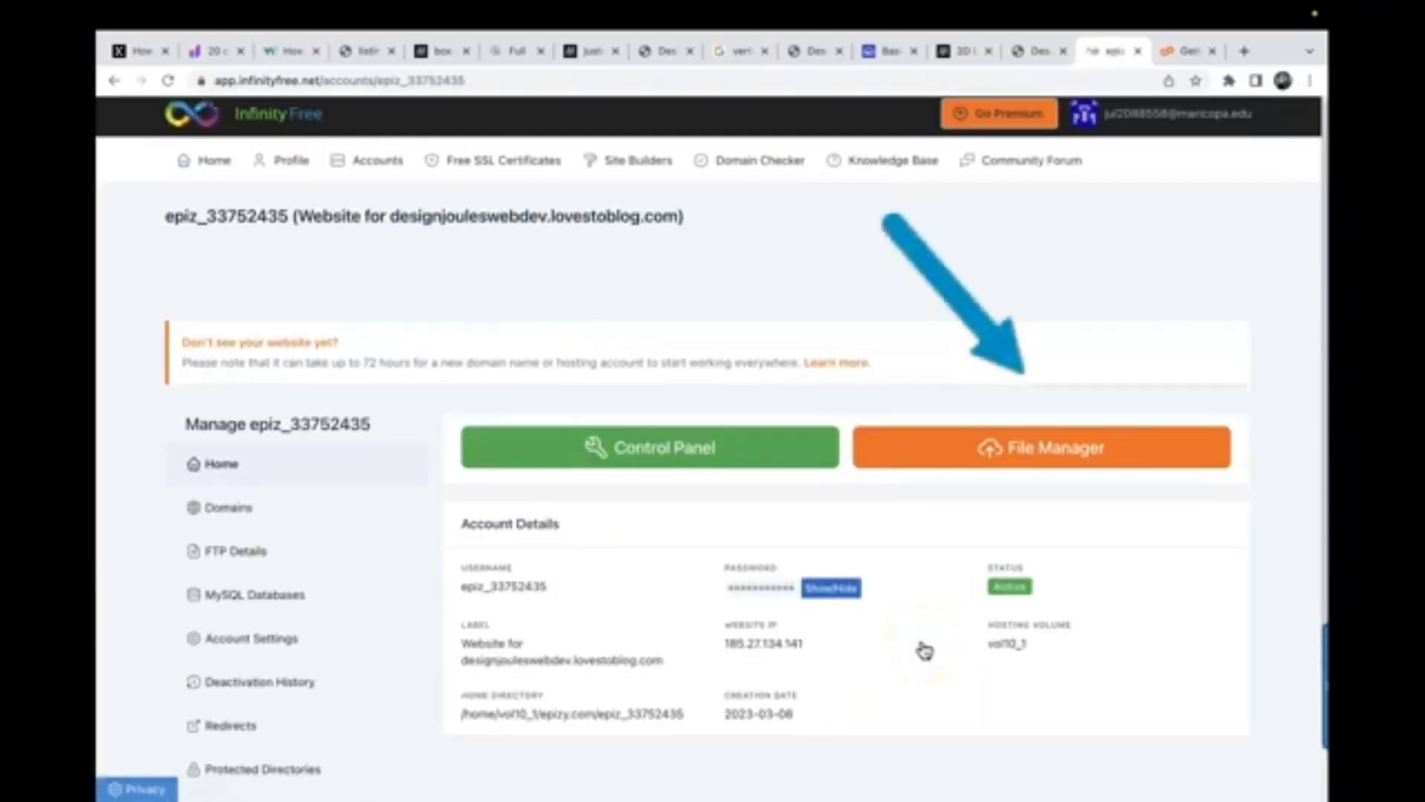
{"action": "scroll", "coordinate": [924, 649], "scroll_direction": "down", "scroll_amount": 1}
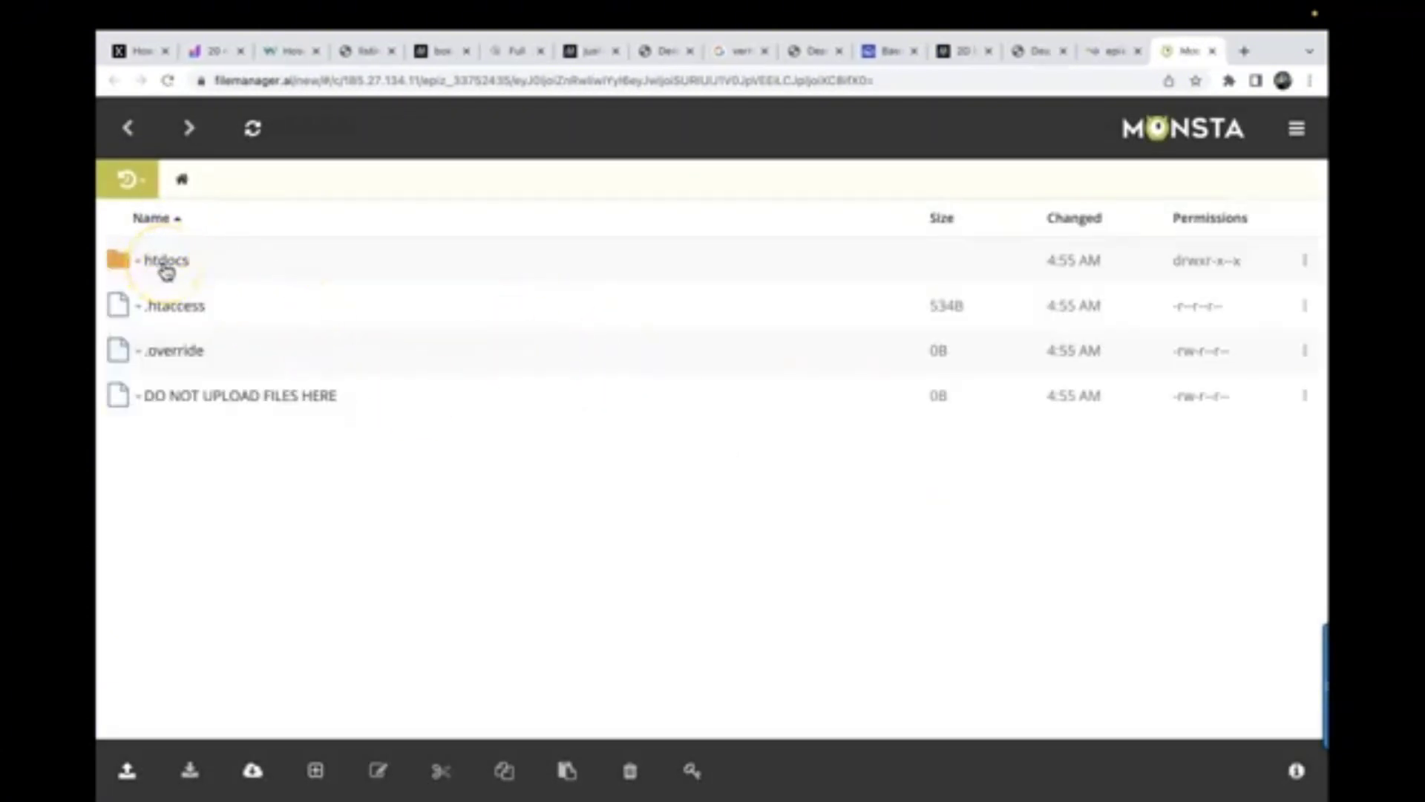
Open the htdocs folder holding index2.html and show the file, folder and zip upload options.
{"action": "double_click", "coordinate": [167, 271]}
{"action": "left_click", "coordinate": [258, 324]}
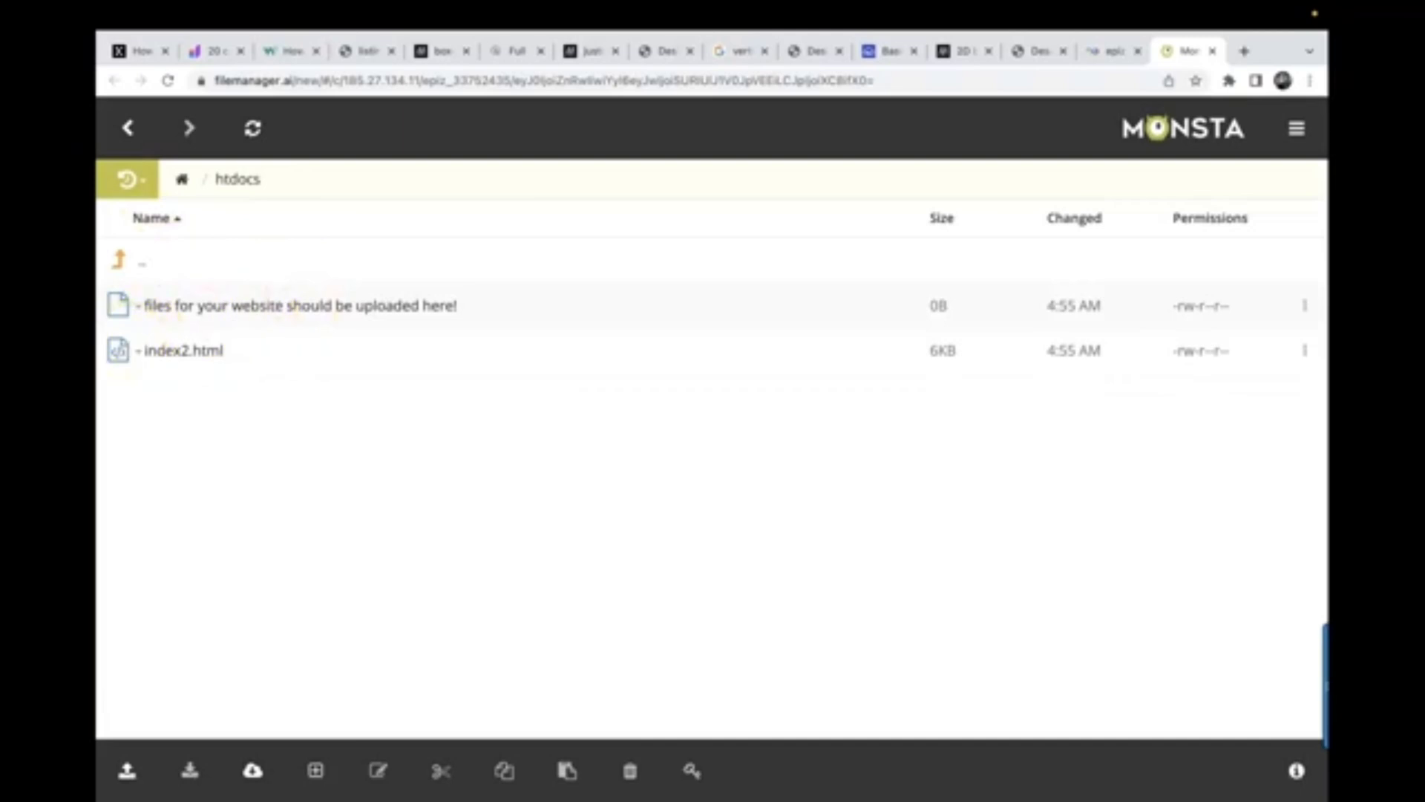
{"action": "left_click", "coordinate": [322, 352]}
{"action": "left_click", "coordinate": [128, 771]}
Upload ball.html, index.html, joules.css and projects.html from the designjoules folder.
{"action": "left_click", "coordinate": [127, 770]}
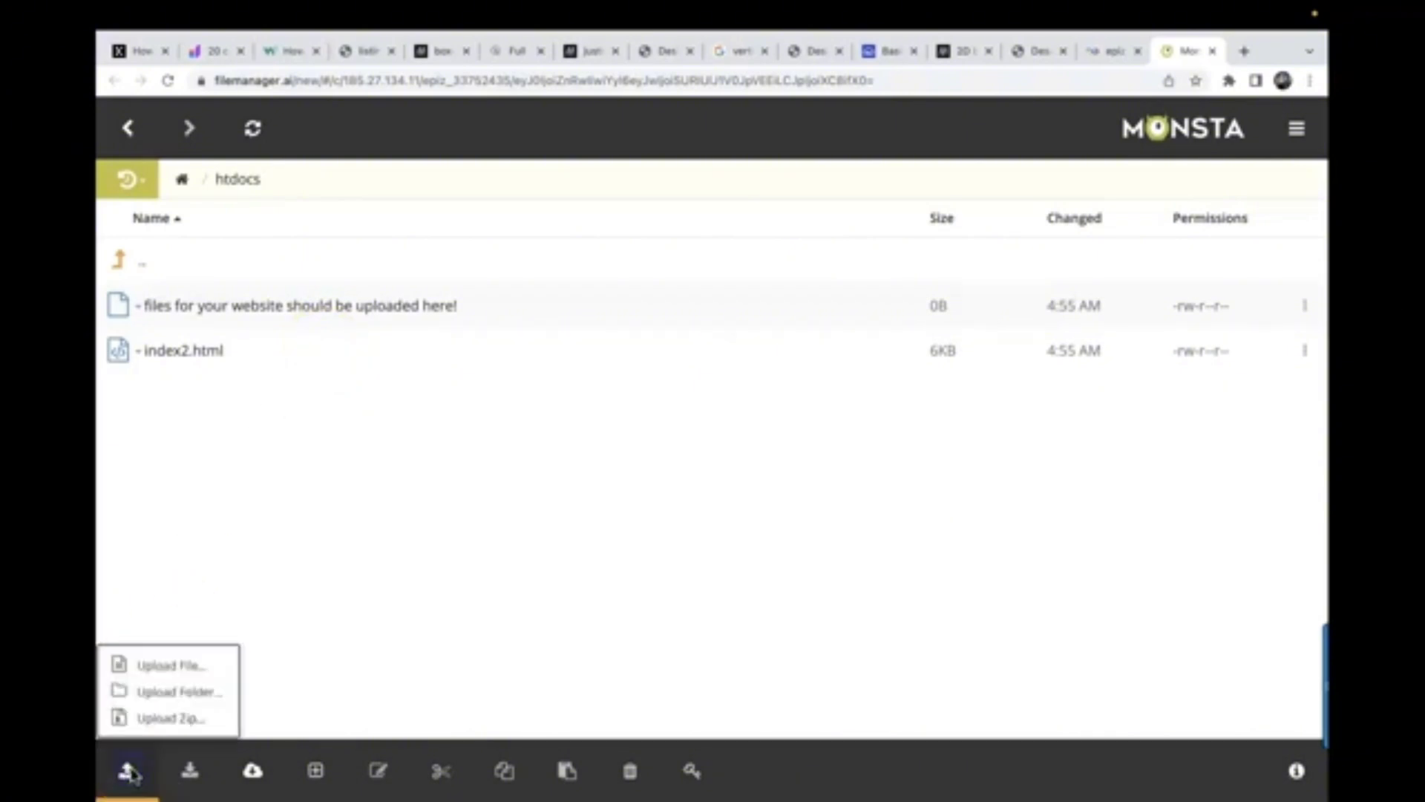
{"action": "left_click", "coordinate": [165, 660]}
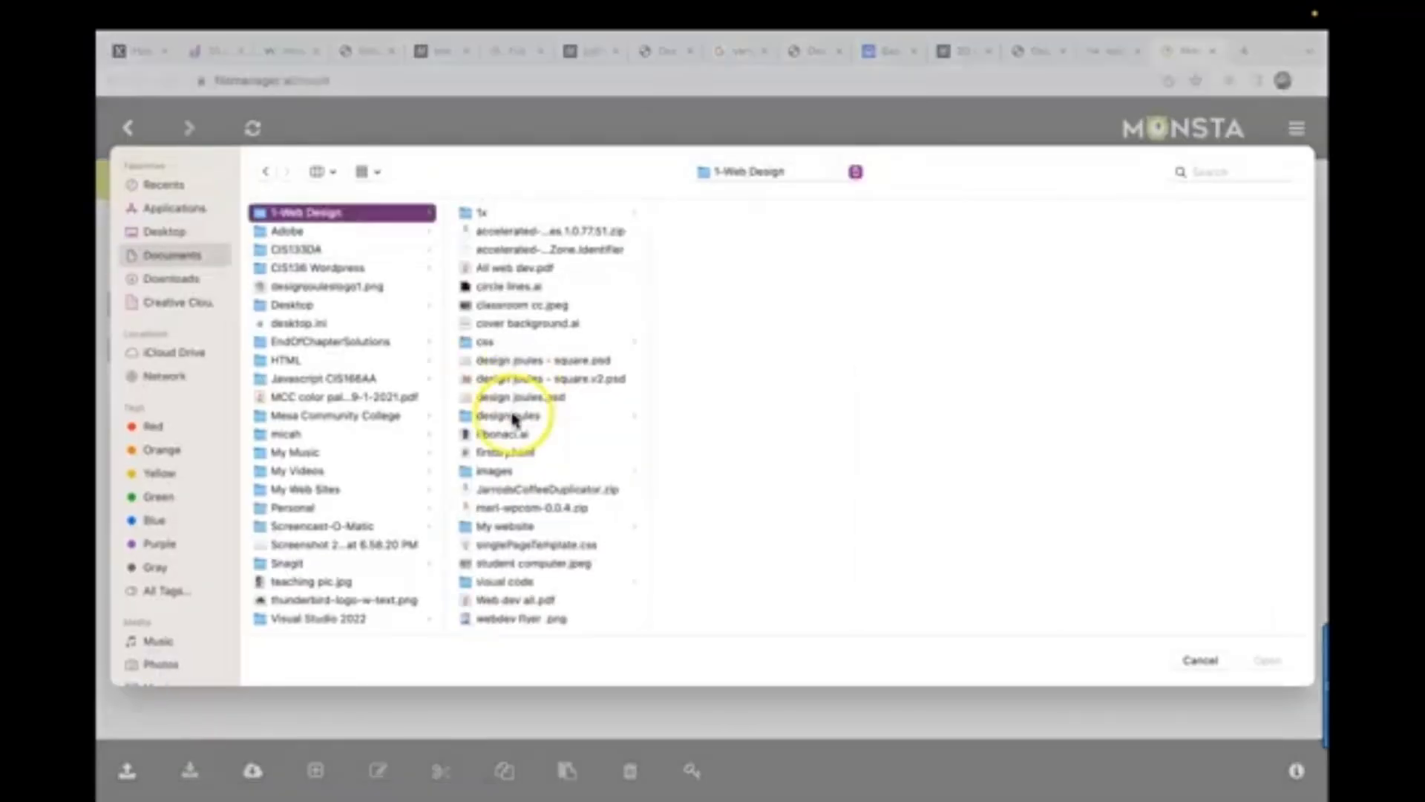
{"action": "left_click", "coordinate": [512, 416]}
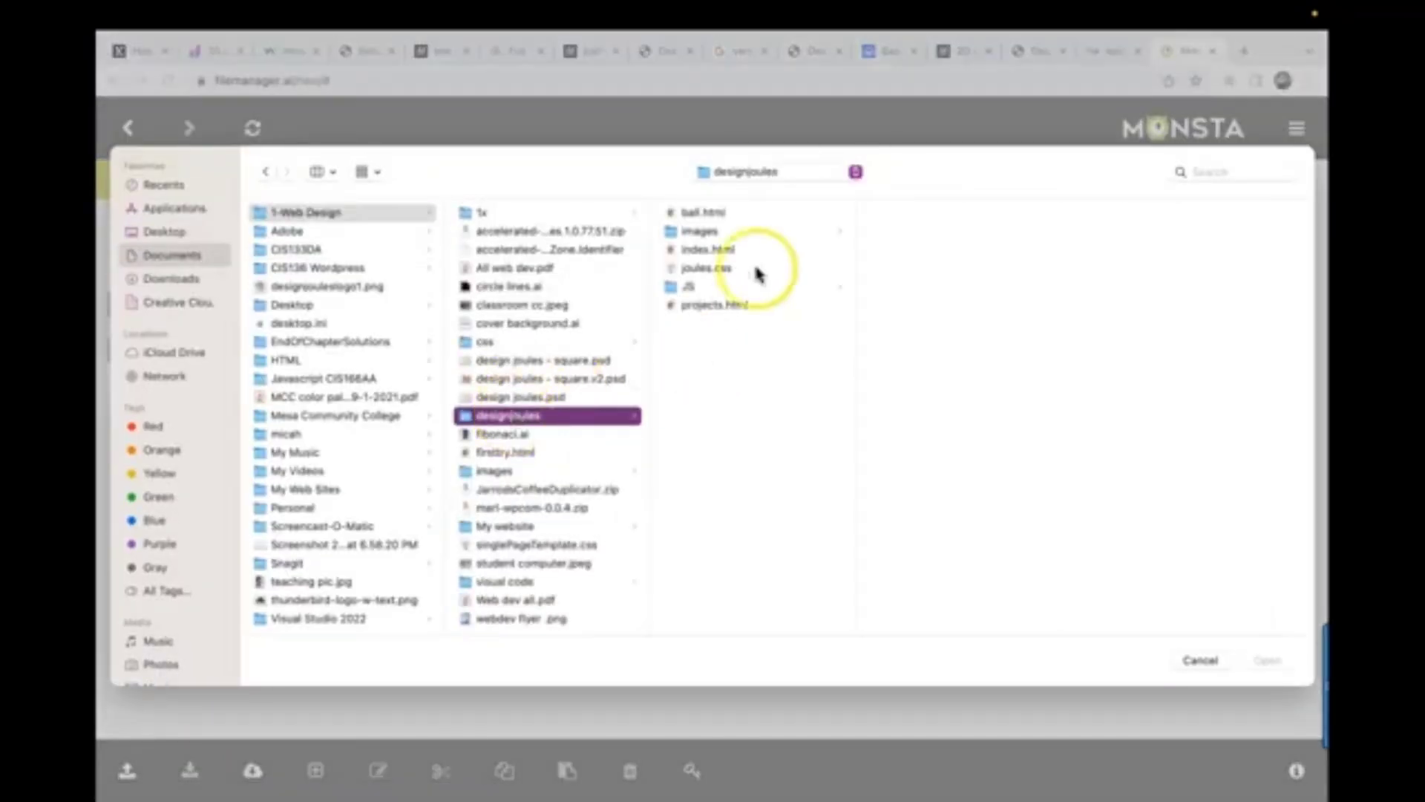
{"action": "left_click", "coordinate": [732, 331]}
{"action": "key", "text": "super+a"}
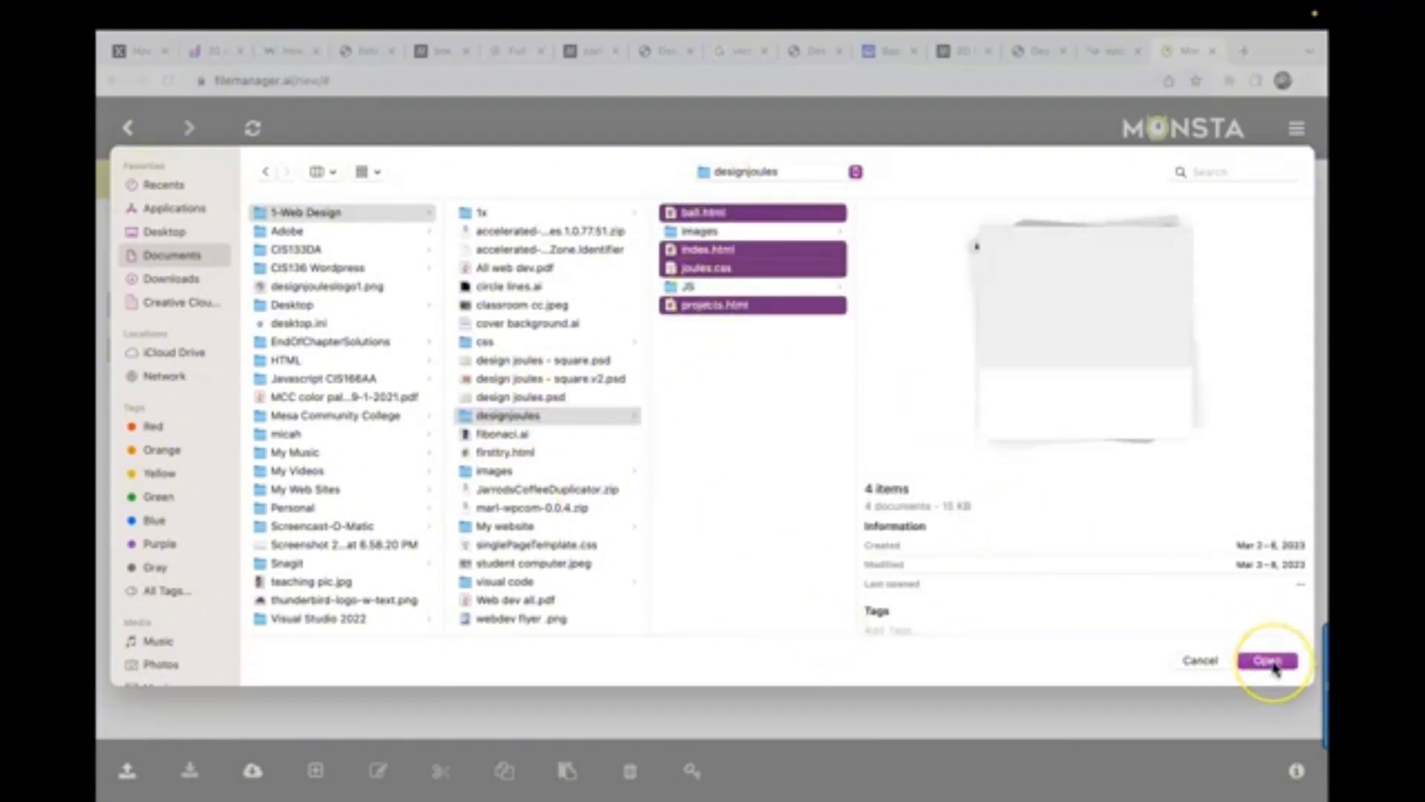
{"action": "left_click", "coordinate": [1269, 660]}
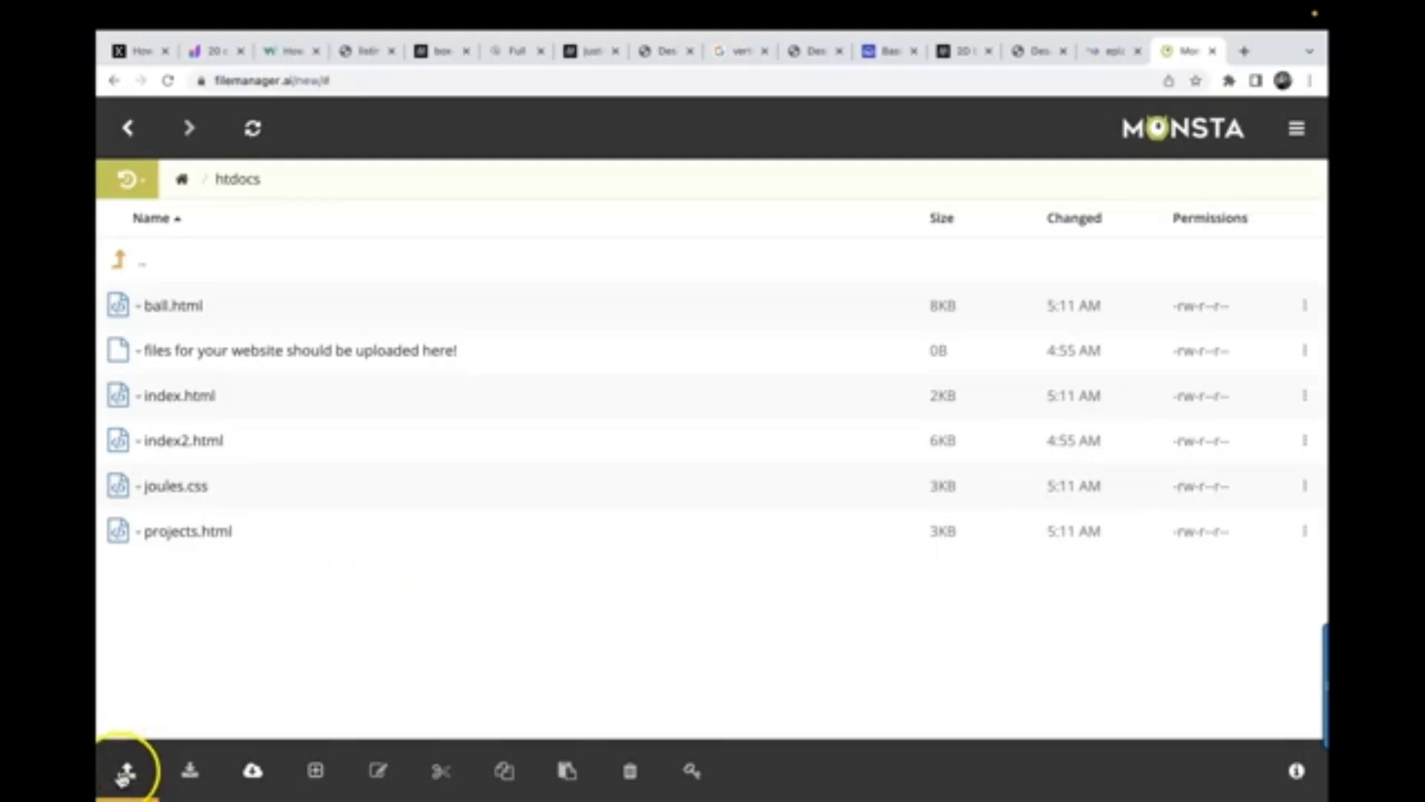
Upload the images folder with its six files to htdocs, then open a new browser tab.
{"action": "left_click", "coordinate": [125, 772]}
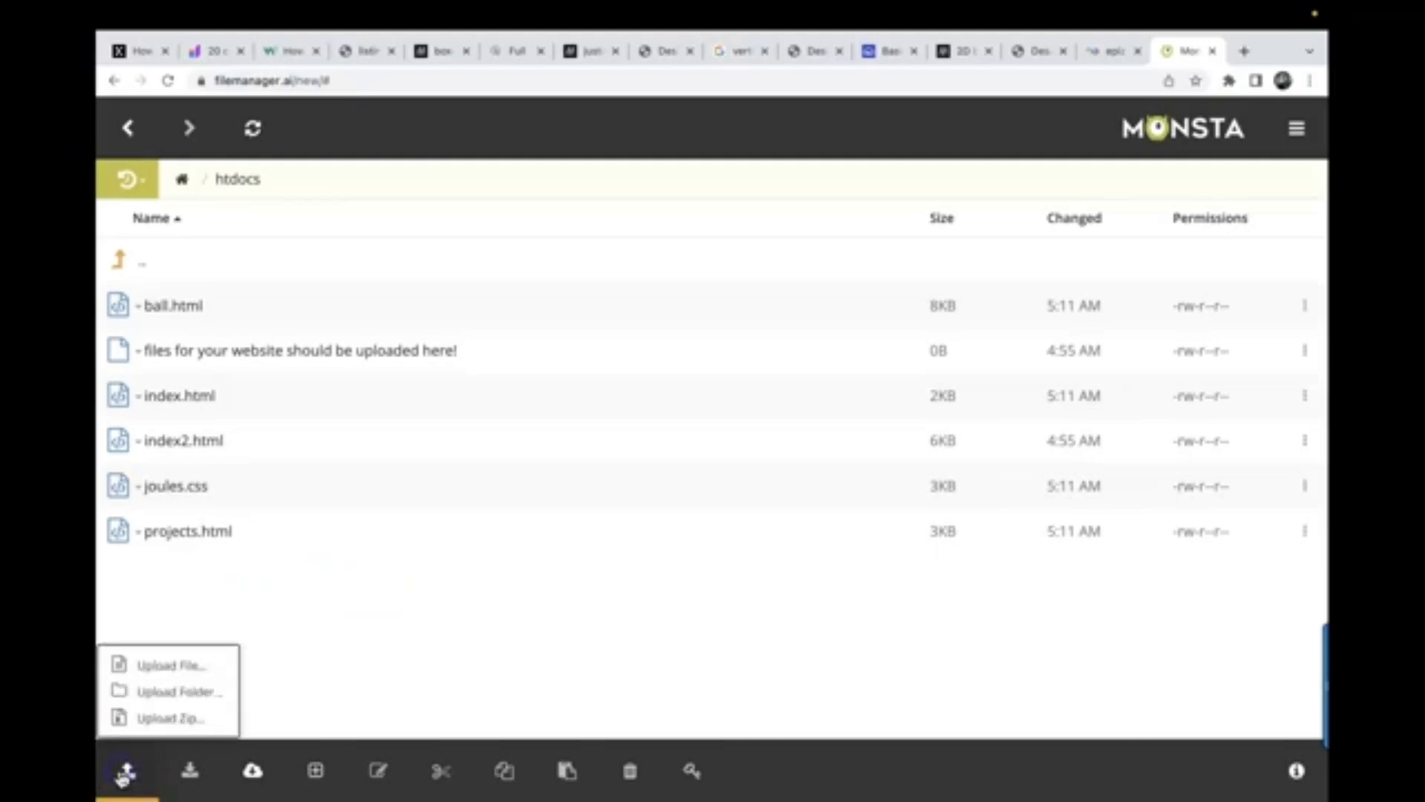
{"action": "left_click", "coordinate": [163, 695]}
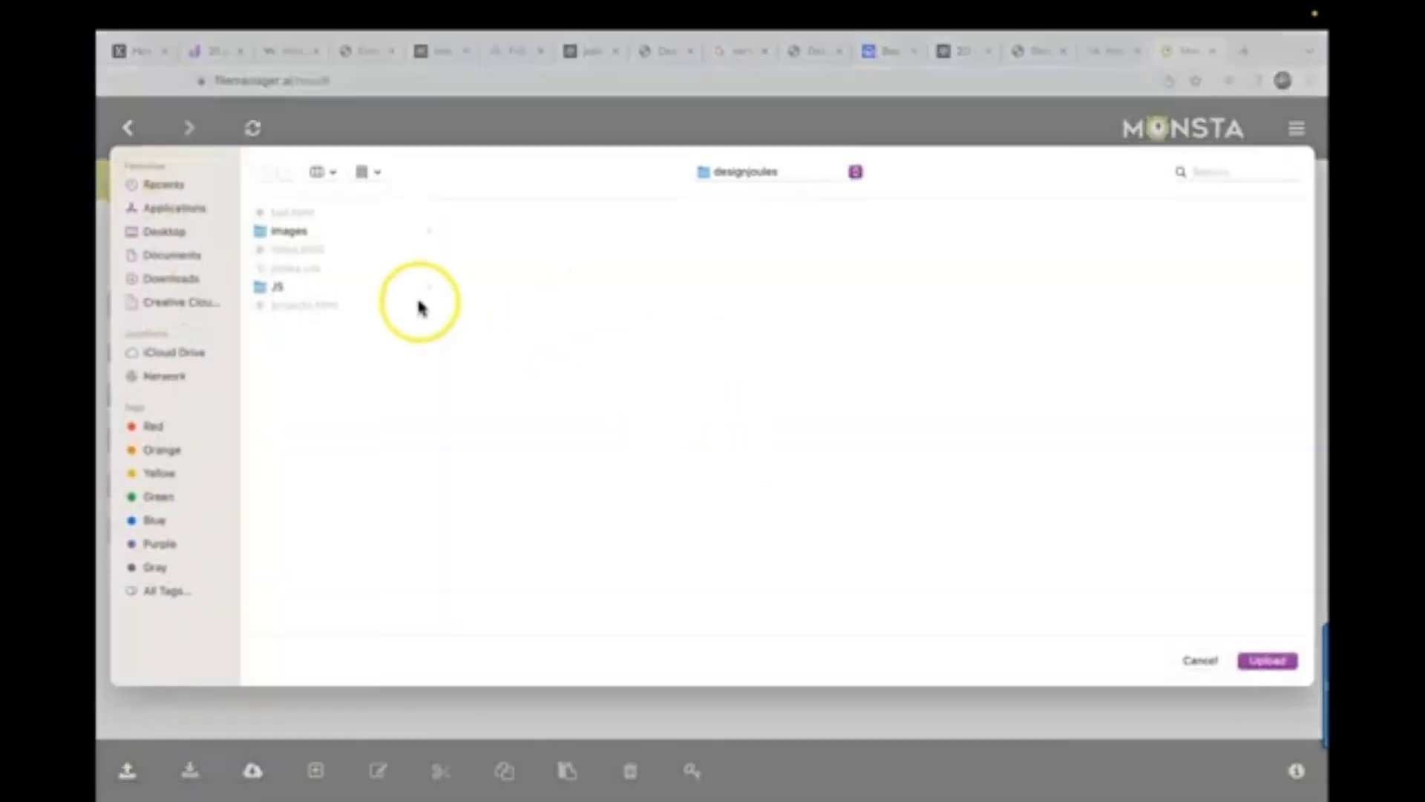
{"action": "left_click", "coordinate": [312, 234]}
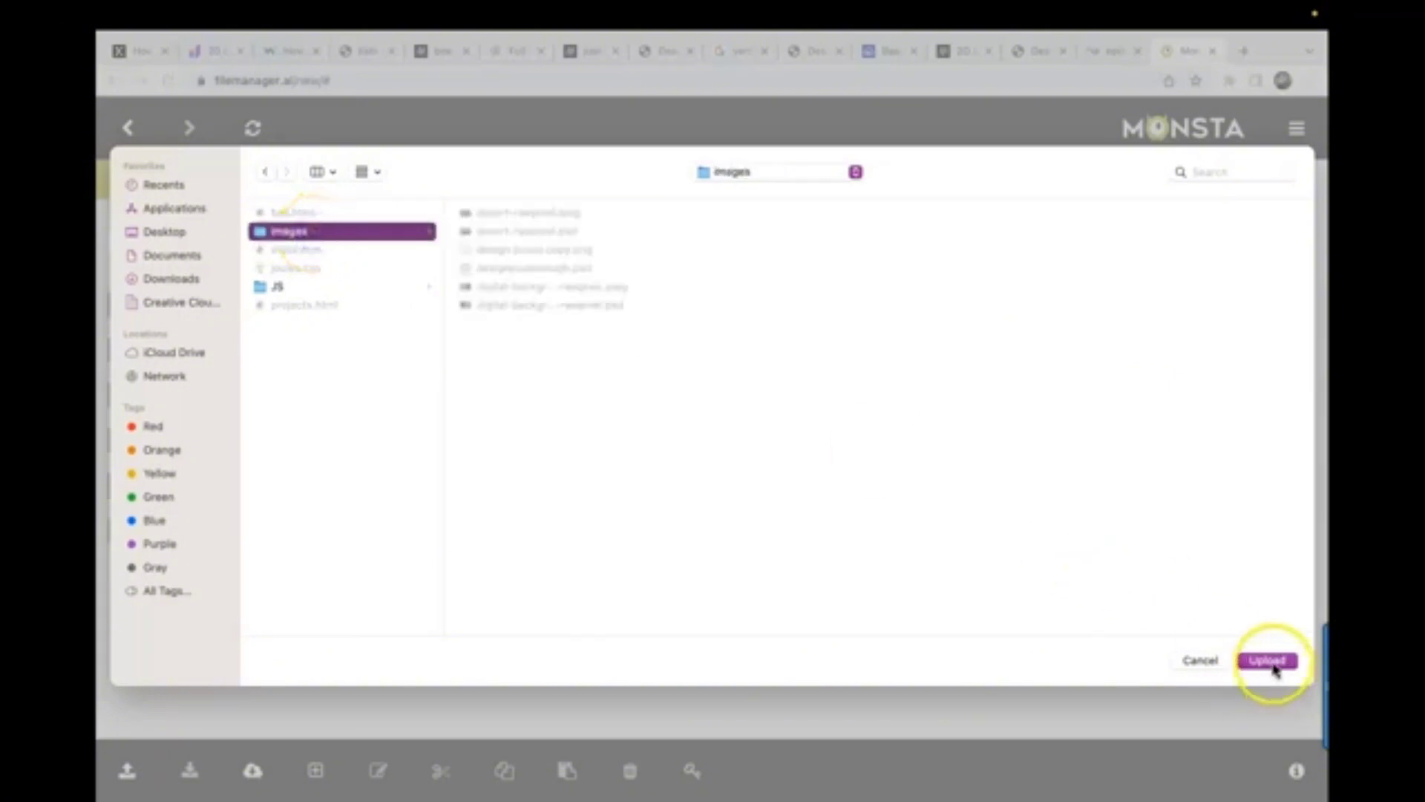
{"action": "left_click", "coordinate": [1270, 660]}
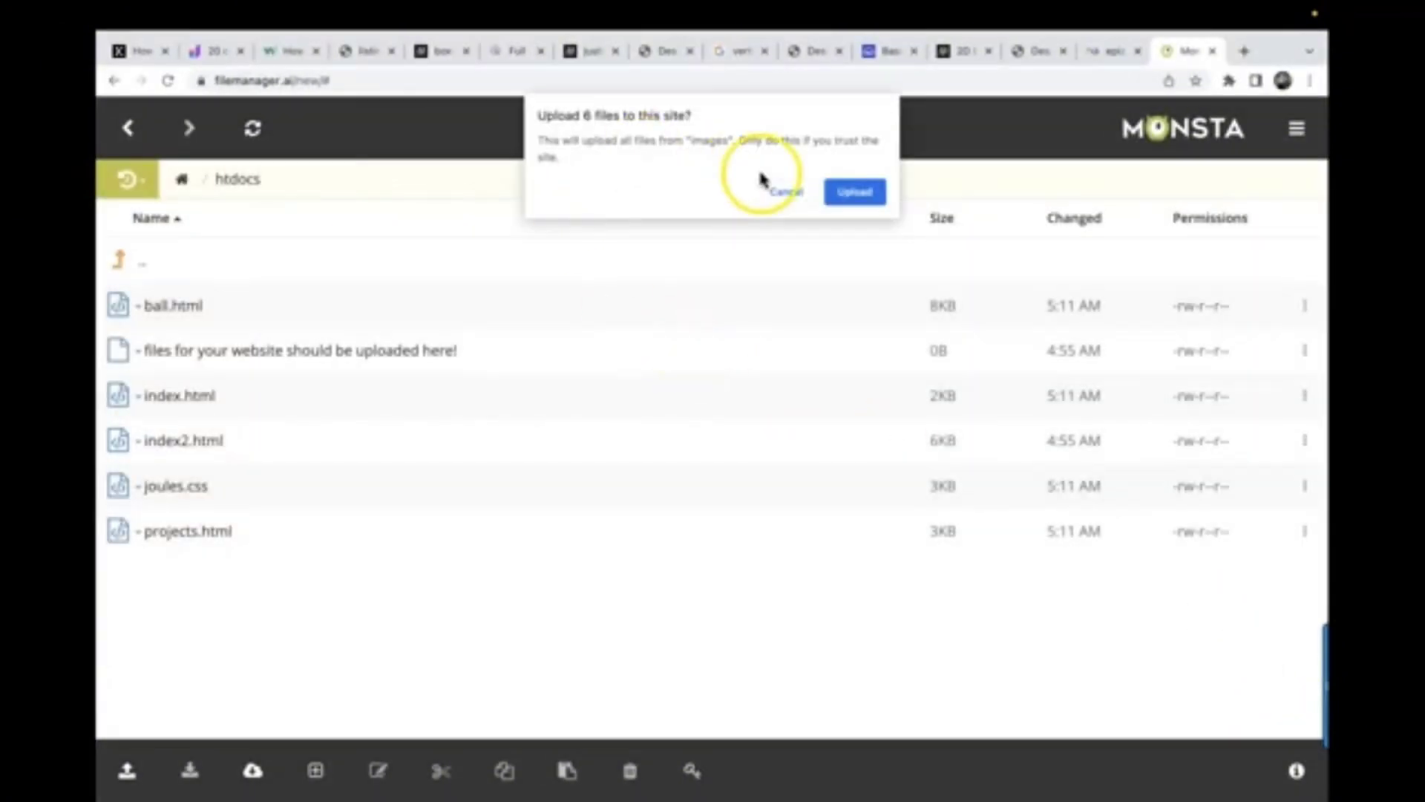
{"action": "left_click", "coordinate": [856, 192]}
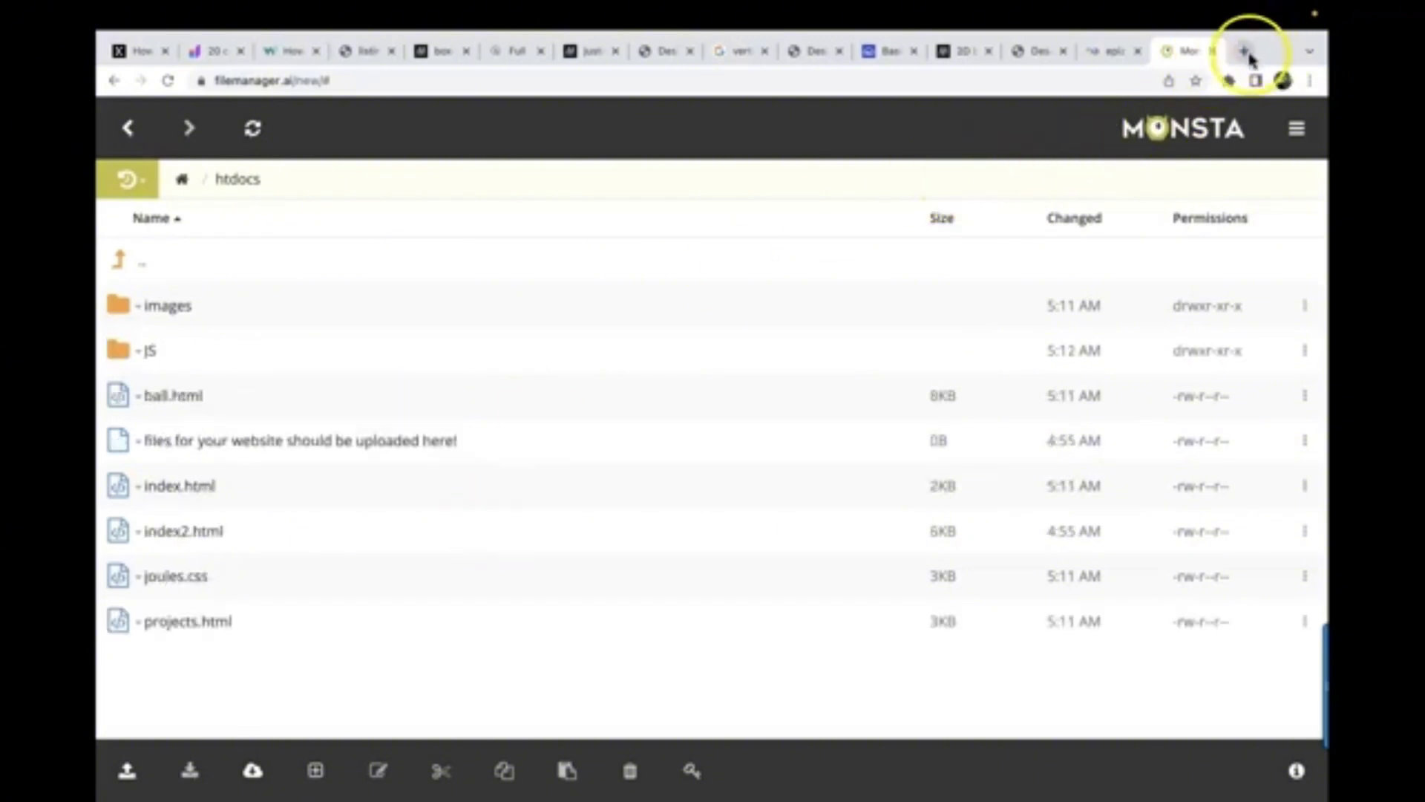
{"action": "left_click", "coordinate": [1245, 51]}
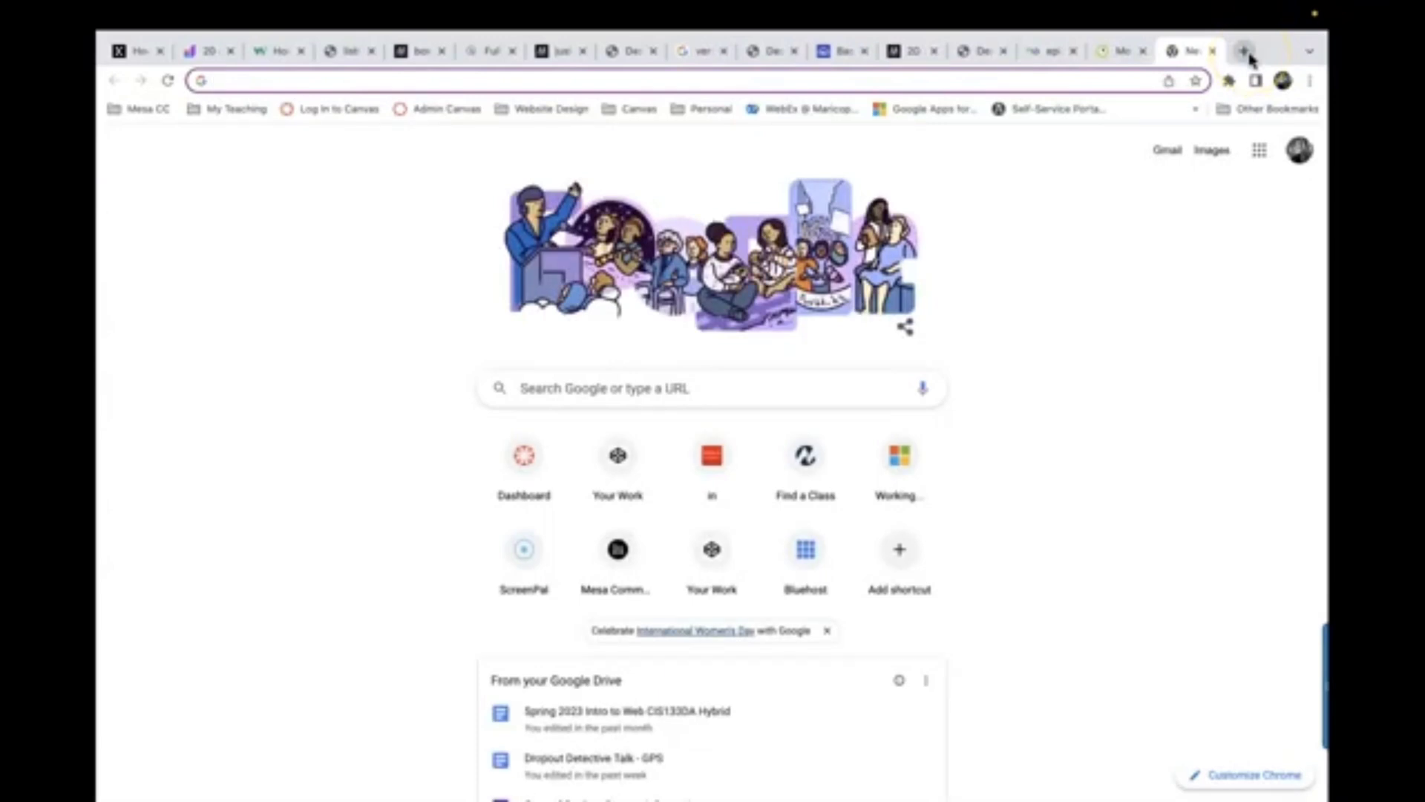